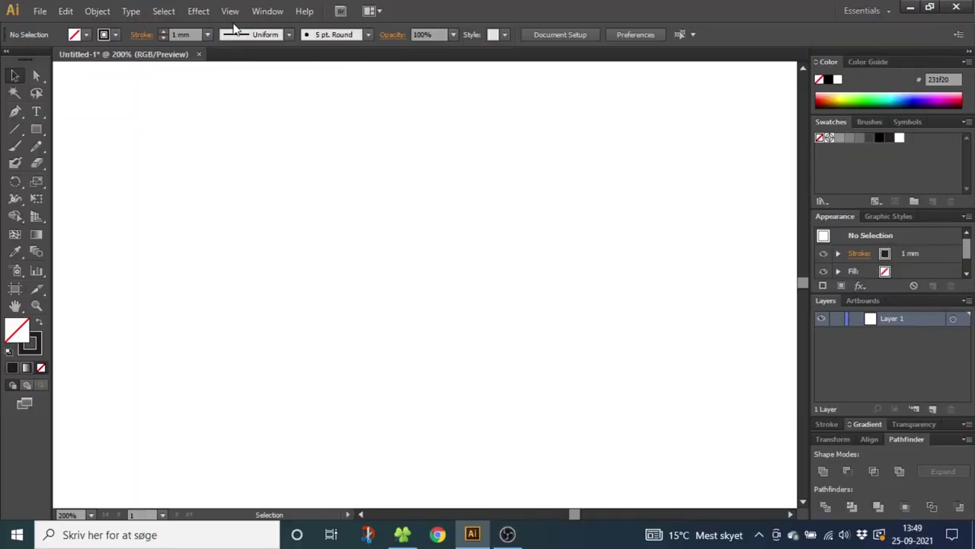
# Open the View menu in the blank Untitled-1 document.
pyautogui.click(230, 11)
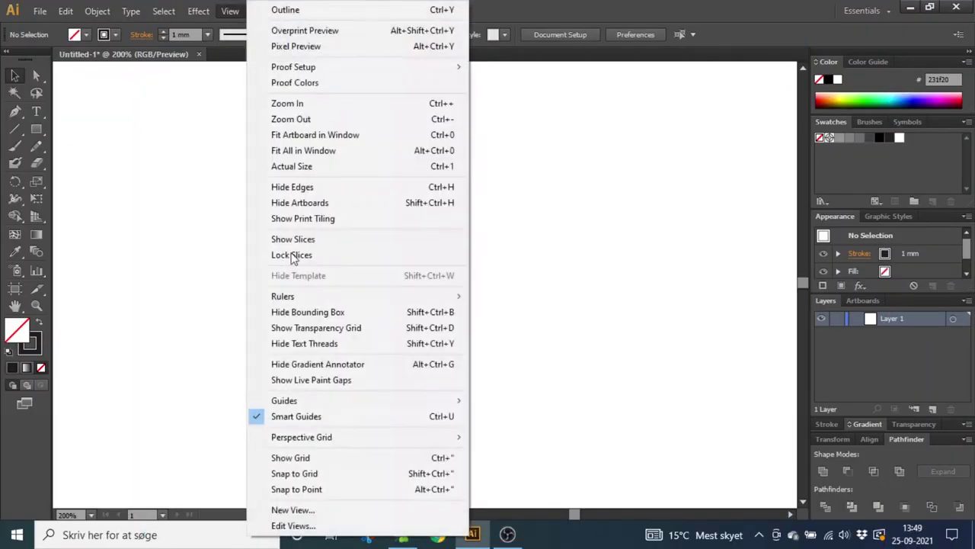
# Show the grid over the artboard and turn on Snap to Grid.
pyautogui.click(332, 455)
pyautogui.click(236, 12)
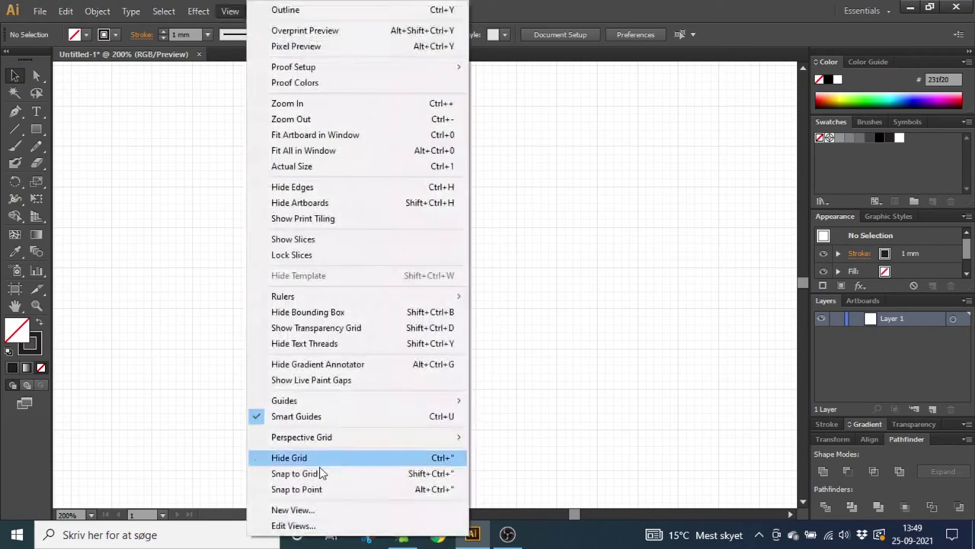
pyautogui.click(307, 472)
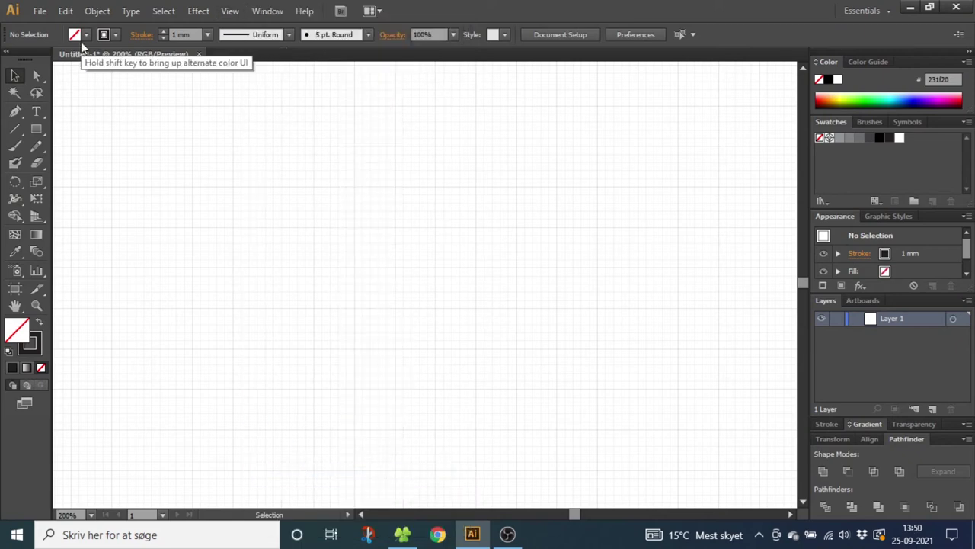
# Set gridlines every 10 mm in the Guides & Grid preferences.
pyautogui.click(66, 10)
pyautogui.moveTo(139, 447)
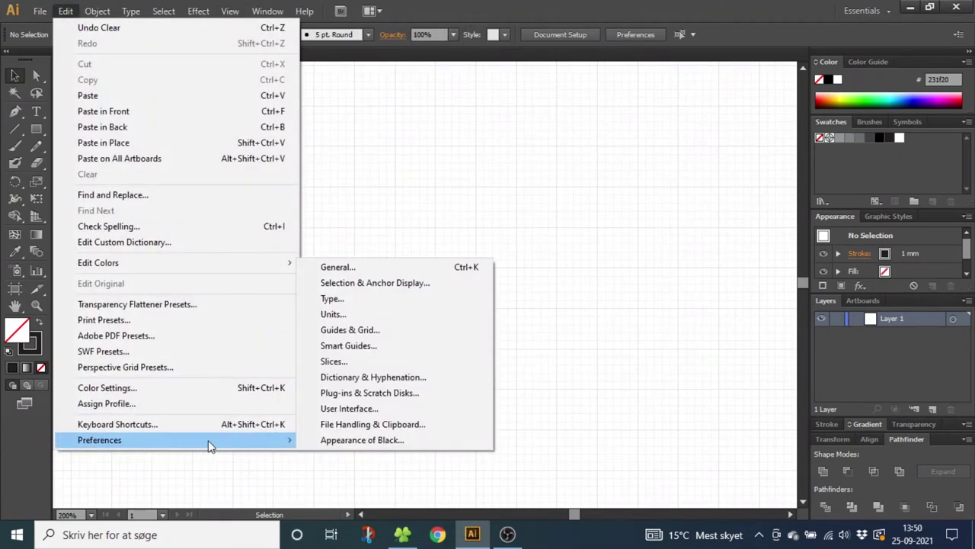
pyautogui.click(352, 331)
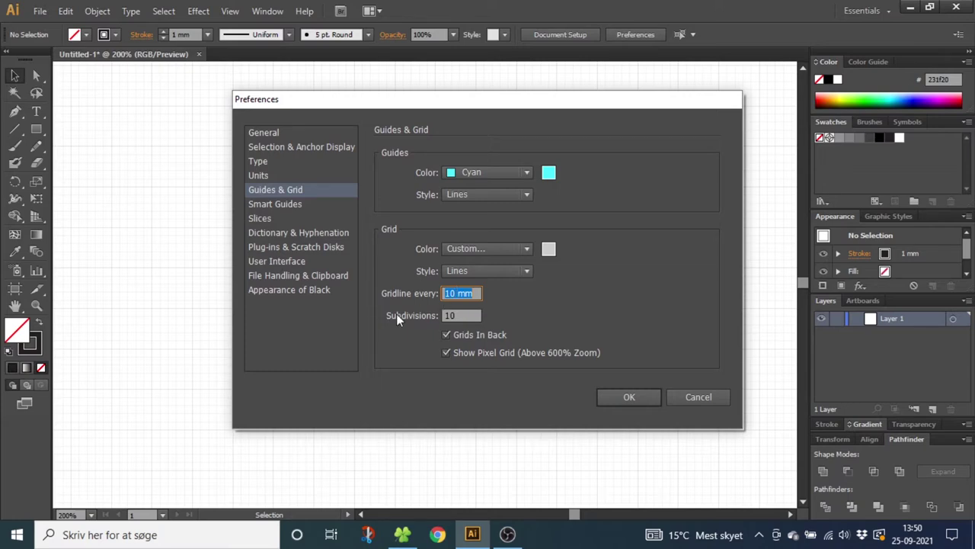
pyautogui.click(600, 396)
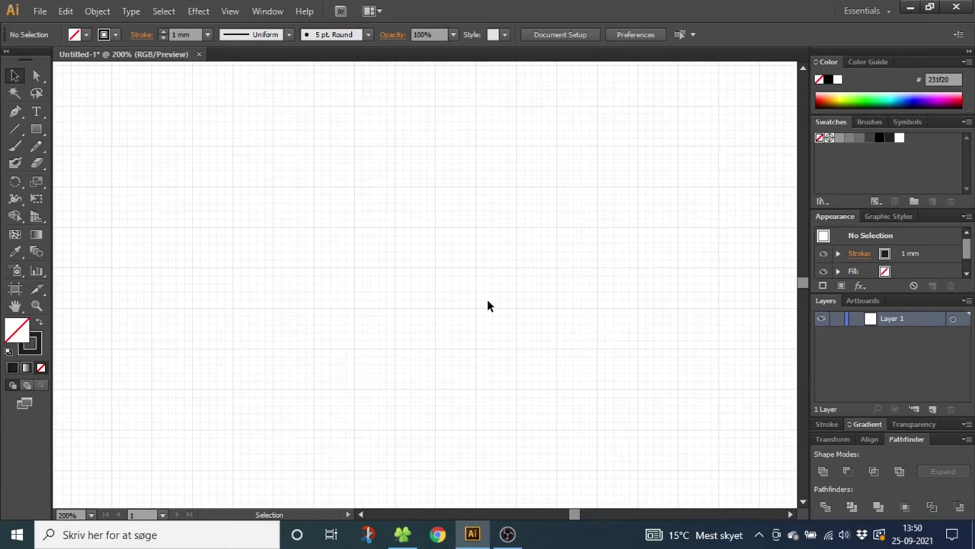
# Draw a long, flat, closed triangle roof outline with the Pen tool.
pyautogui.click(15, 111)
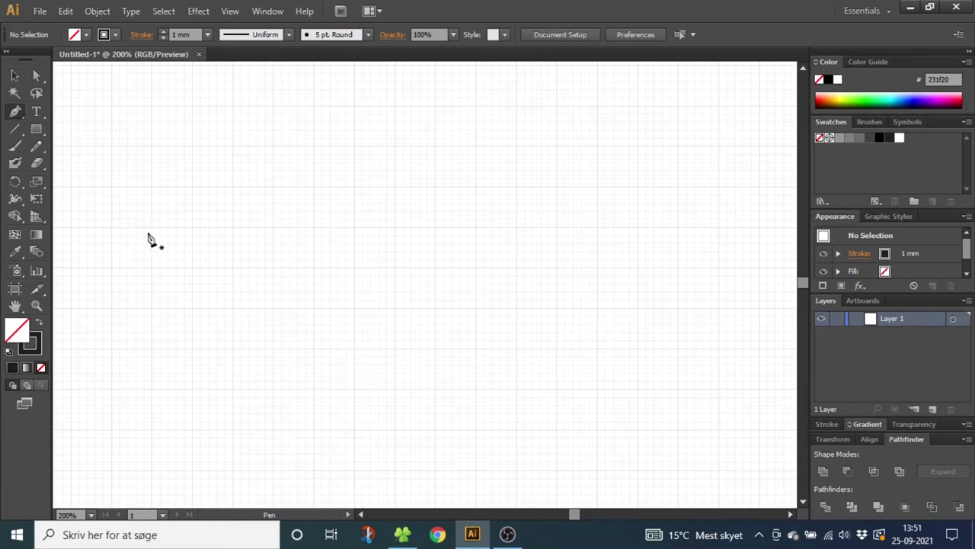
pyautogui.click(153, 231)
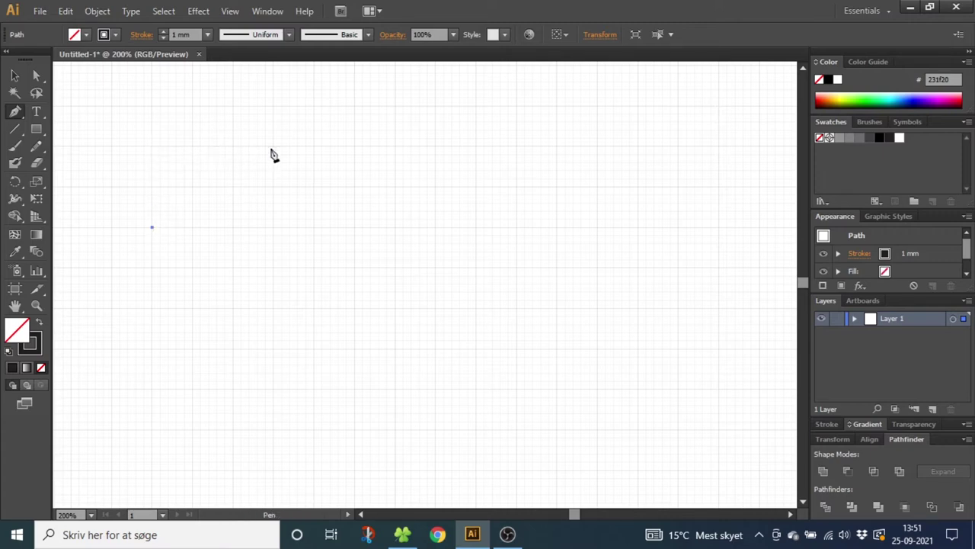
pyautogui.click(396, 148)
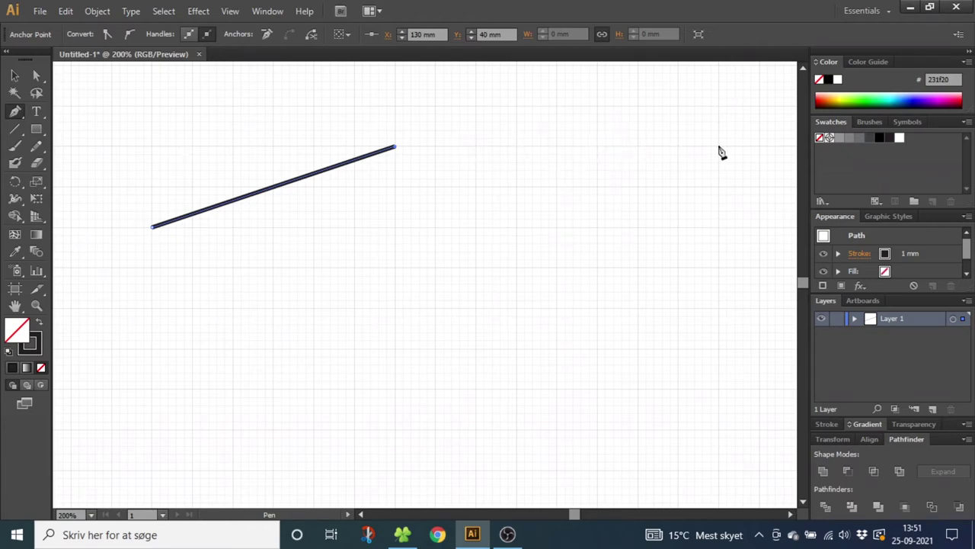
pyautogui.click(719, 186)
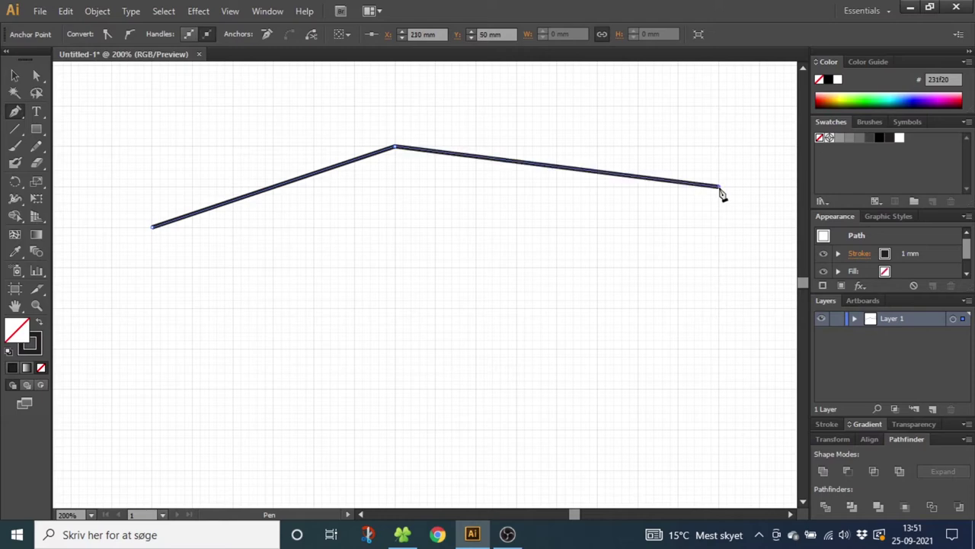
pyautogui.click(153, 229)
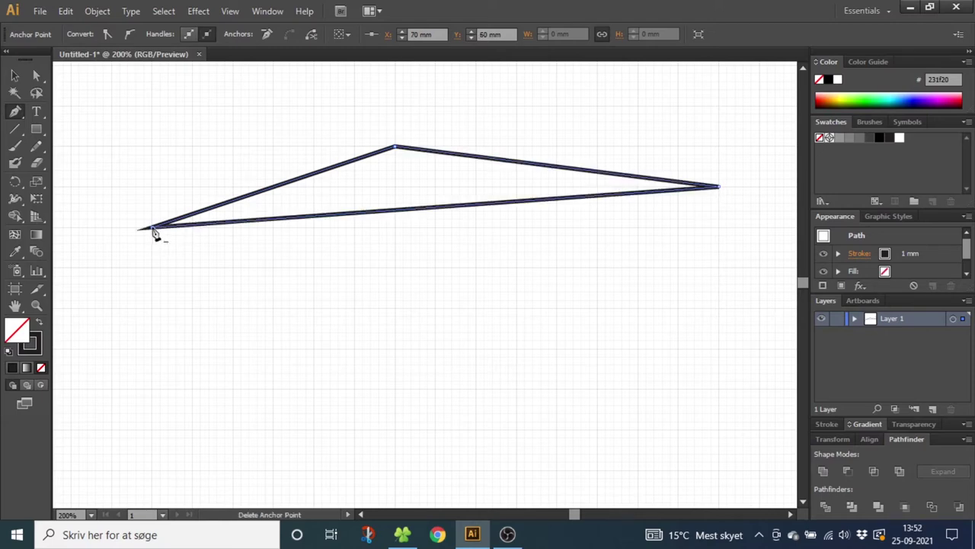
pyautogui.keyDown('ctrl'); pyautogui.click(154, 232); pyautogui.keyUp('ctrl')
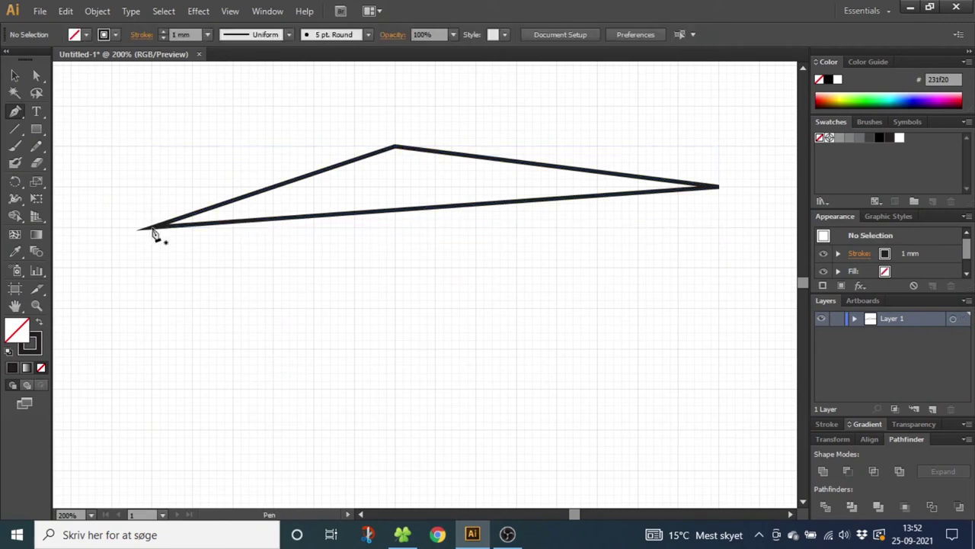
# Draw a closed rectangular body outline hanging from the triangle's lower edge.
pyautogui.keyDown('ctrl'); pyautogui.click(154, 231); pyautogui.keyUp('ctrl')
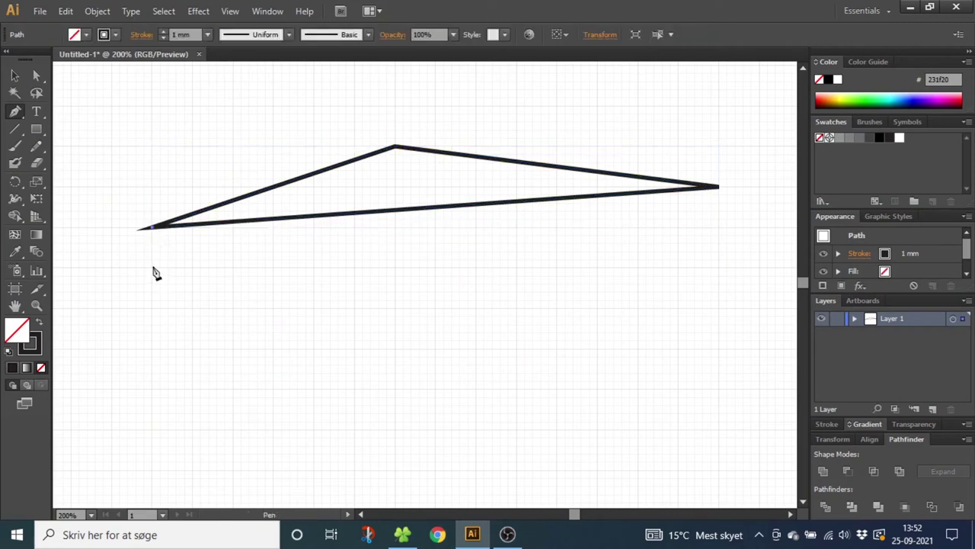
pyautogui.click(152, 267)
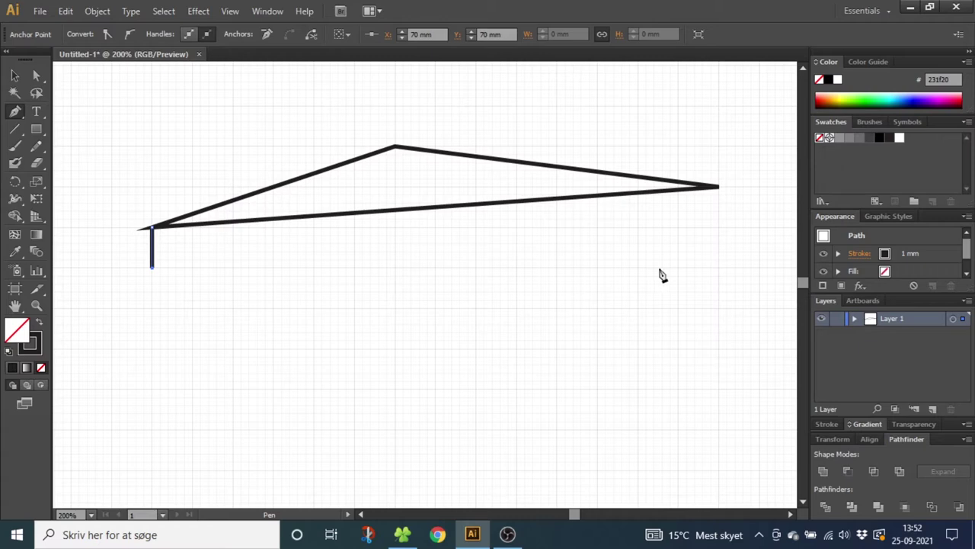
pyautogui.click(720, 268)
pyautogui.click(720, 187)
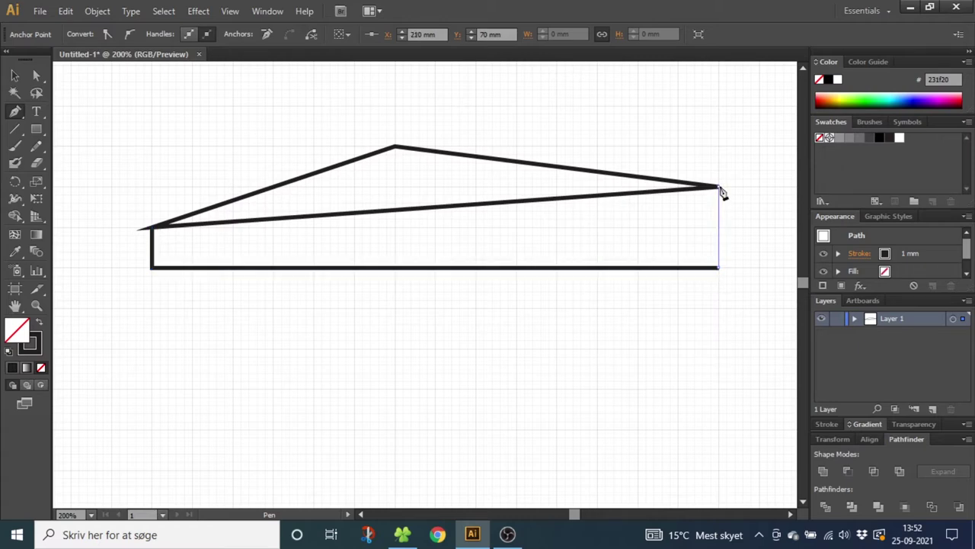
pyautogui.click(153, 231)
pyautogui.keyDown('ctrl'); pyautogui.click(174, 246); pyautogui.keyUp('ctrl')
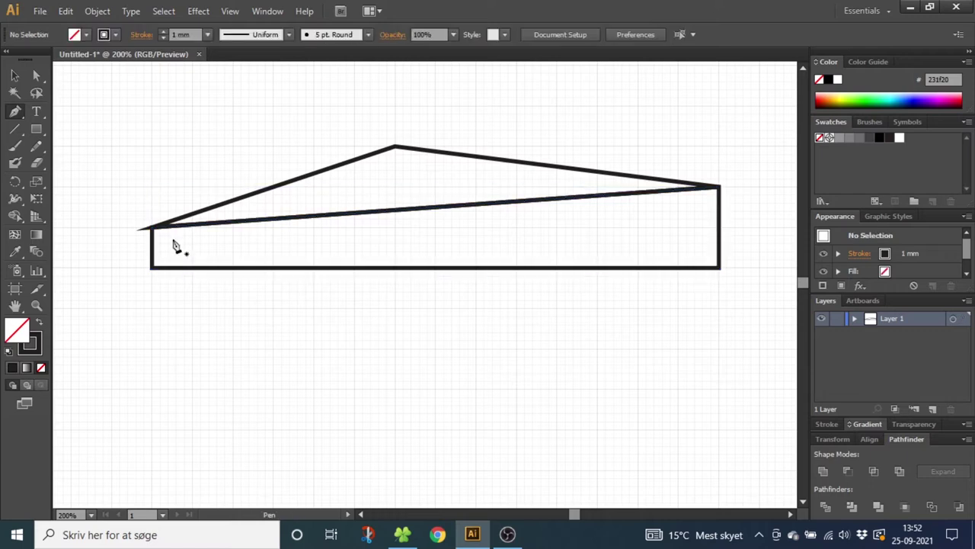
pyautogui.click(41, 306)
# Zoom in and start the lower band path with a slanted front bottom corner.
pyautogui.click(160, 275)
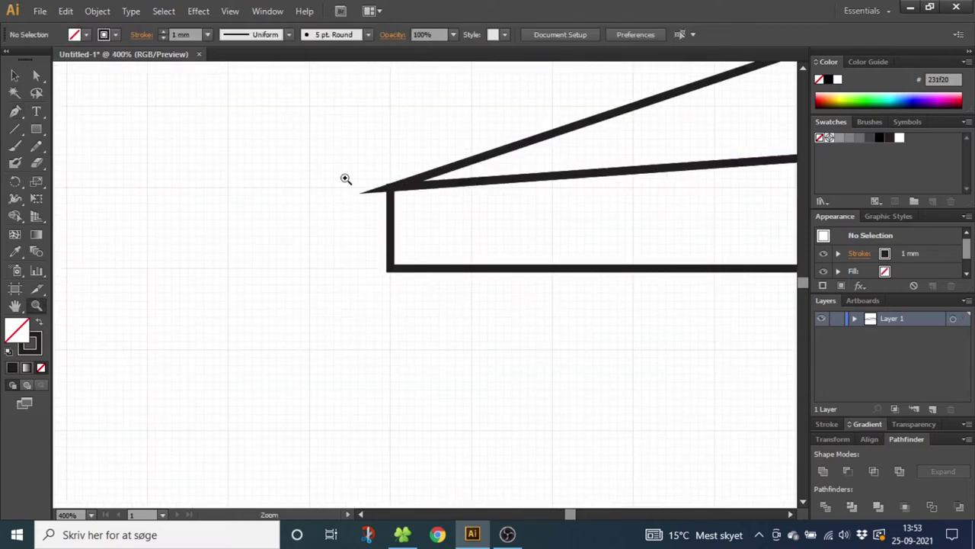
pyautogui.click(15, 111)
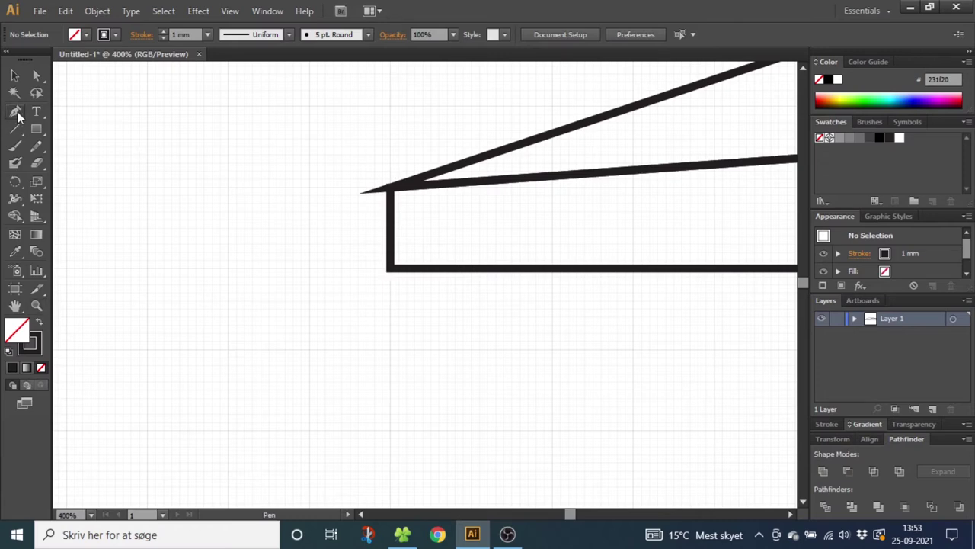
pyautogui.click(394, 273)
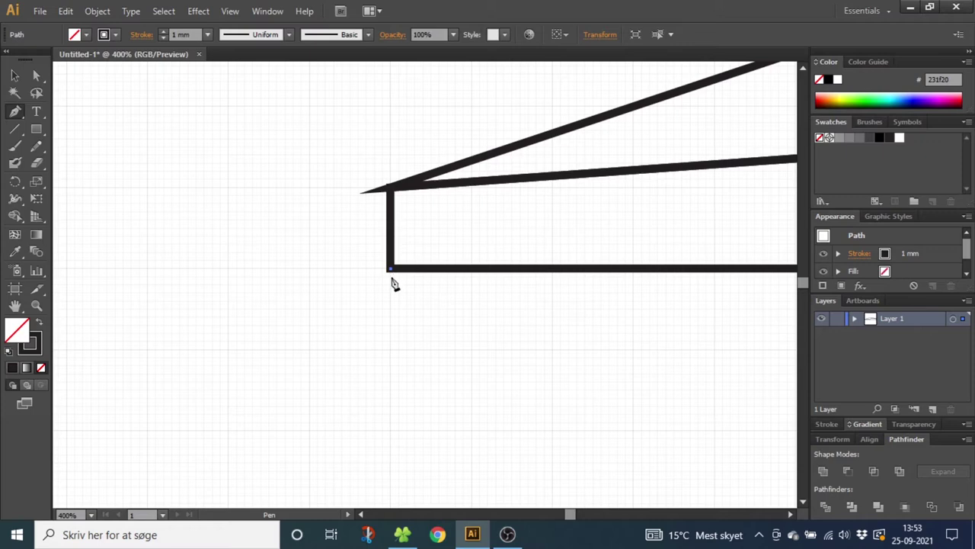
pyautogui.click(390, 308)
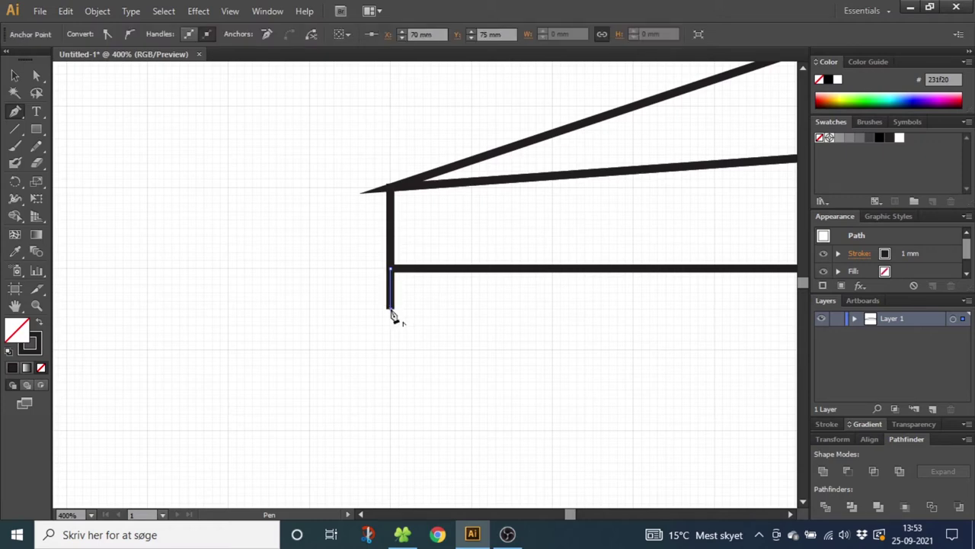
pyautogui.click(554, 351)
# Run the band's bottom edge rearward and angle it up to the body line.
pyautogui.press('space')
pyautogui.moveTo(682, 338); pyautogui.dragTo(419, 357)
pyautogui.moveTo(784, 354); pyautogui.dragTo(526, 363)
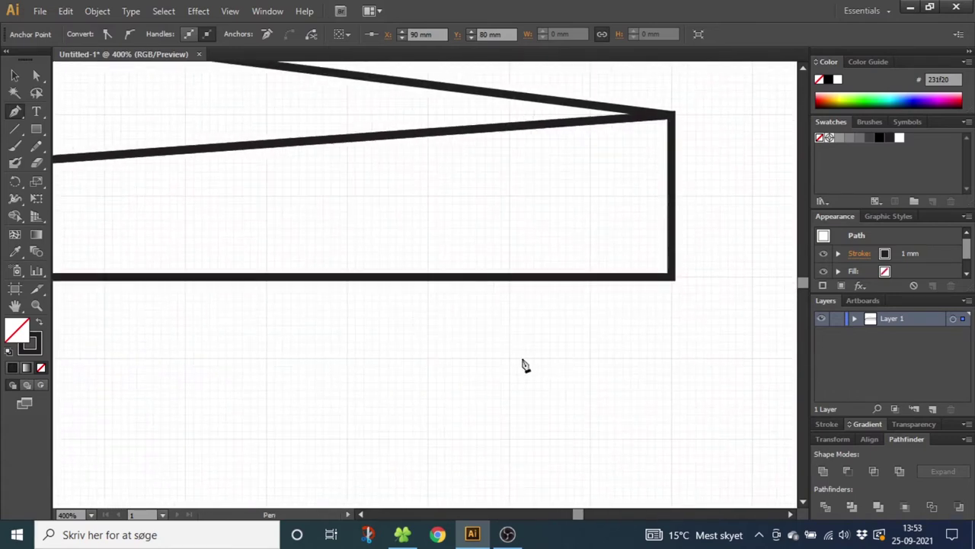
pyautogui.click(509, 357)
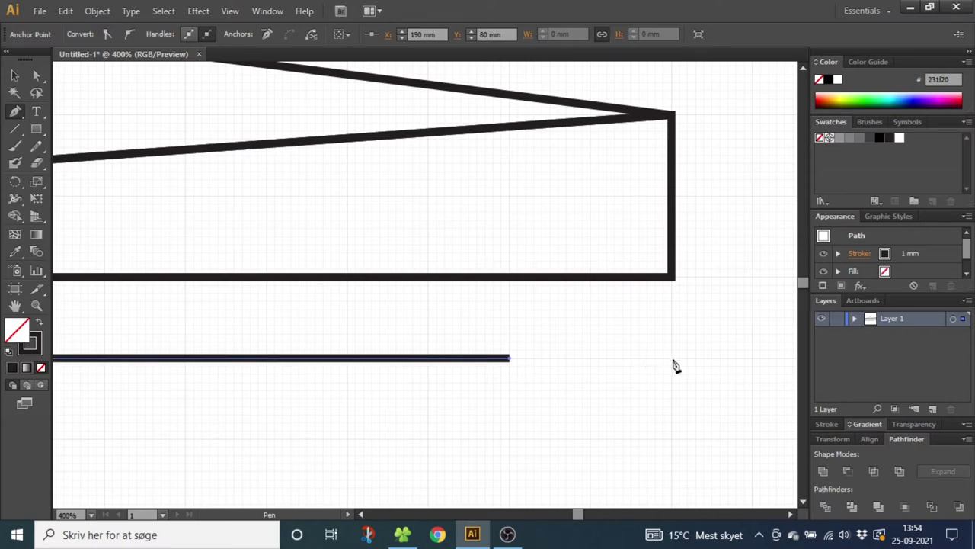
pyautogui.click(671, 318)
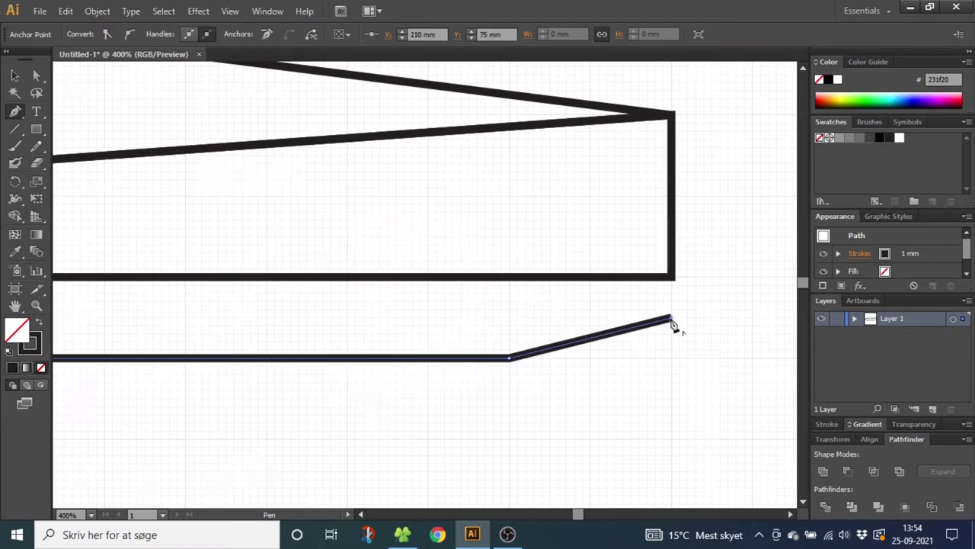
pyautogui.click(671, 276)
# Close the lower band at the front corner and zoom back out to the whole truck.
pyautogui.moveTo(420, 300); pyautogui.dragTo(549, 285)
pyautogui.moveTo(282, 281); pyautogui.dragTo(577, 261)
pyautogui.moveTo(272, 261); pyautogui.dragTo(452, 268)
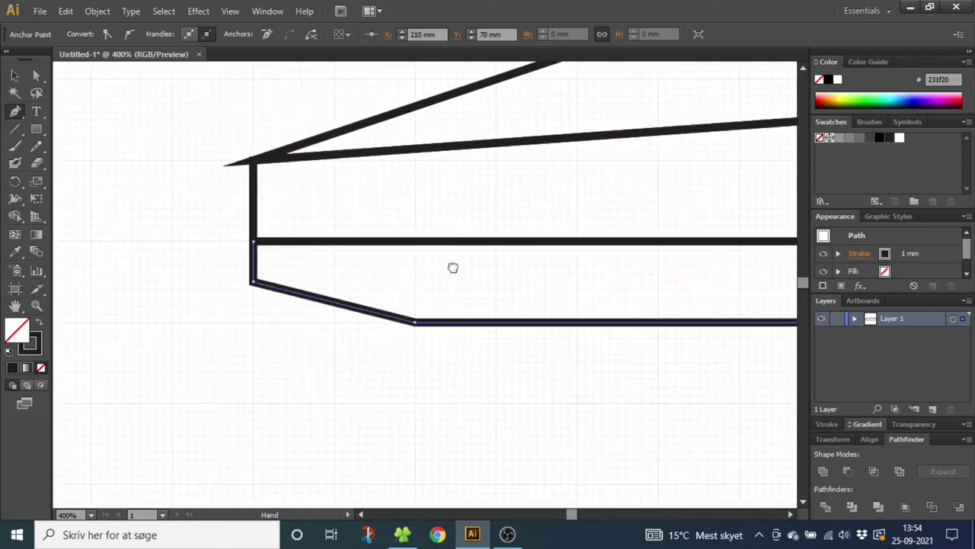
pyautogui.click(256, 242)
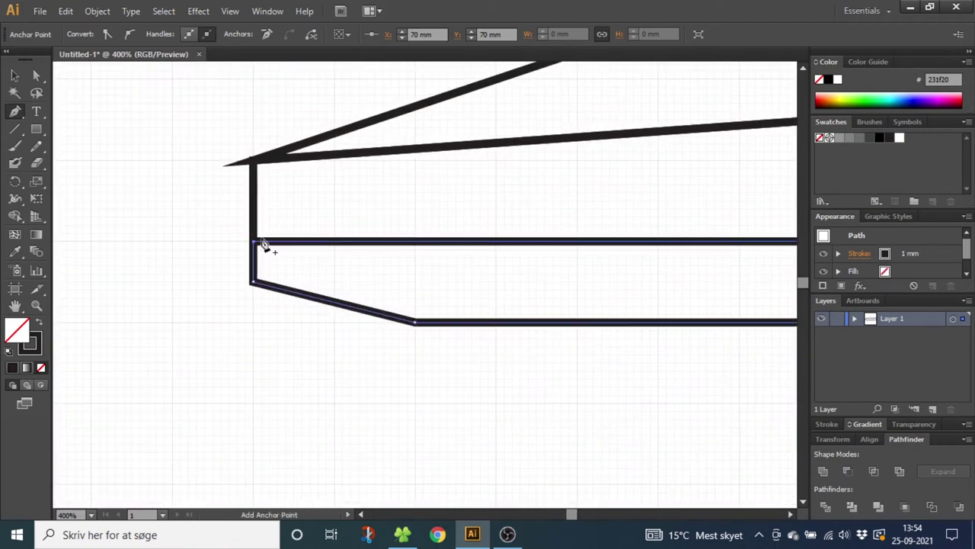
pyautogui.click(36, 306)
pyautogui.keyDown('alt'); pyautogui.click(673, 242); pyautogui.keyUp('alt')
pyautogui.keyDown('alt'); pyautogui.click(673, 242); pyautogui.keyUp('alt')
pyautogui.moveTo(577, 522); pyautogui.dragTo(576, 522)
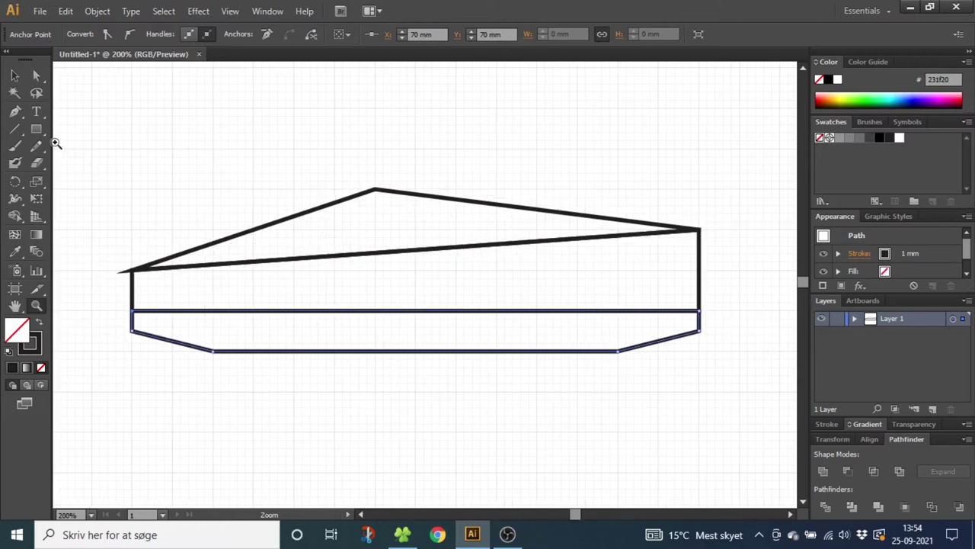
pyautogui.click(35, 129)
# Draw a rectangle across the lower band, then raise its bottom edge to make it slim.
pyautogui.moveTo(214, 351); pyautogui.dragTo(618, 310)
pyautogui.click(14, 75)
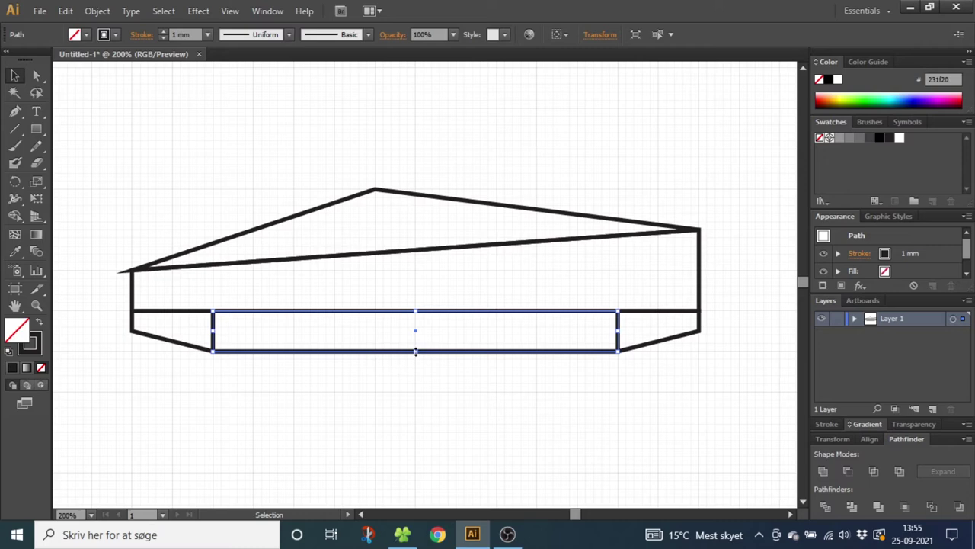
pyautogui.moveTo(416, 351); pyautogui.dragTo(416, 342)
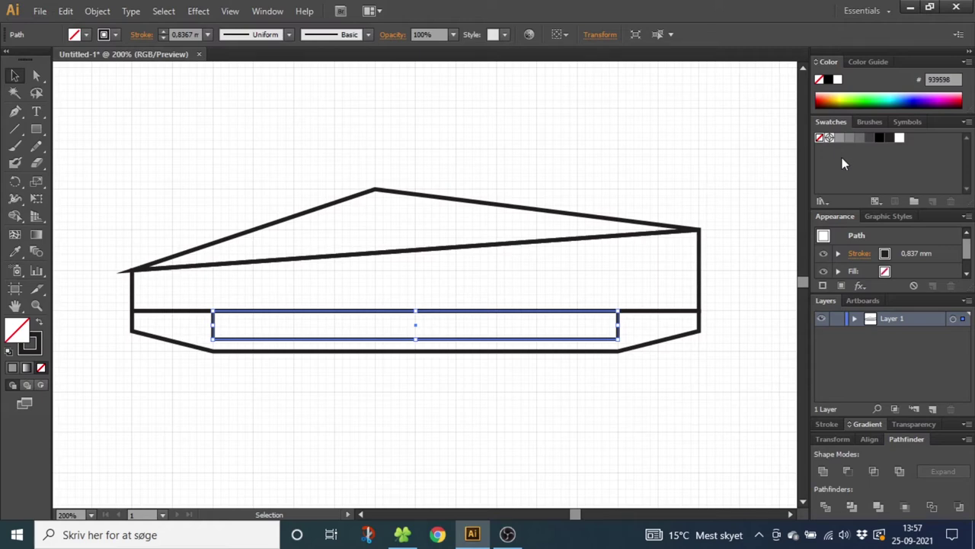
# Fill the roof triangle light grey and the body grey 808285.
pyautogui.click(966, 121)
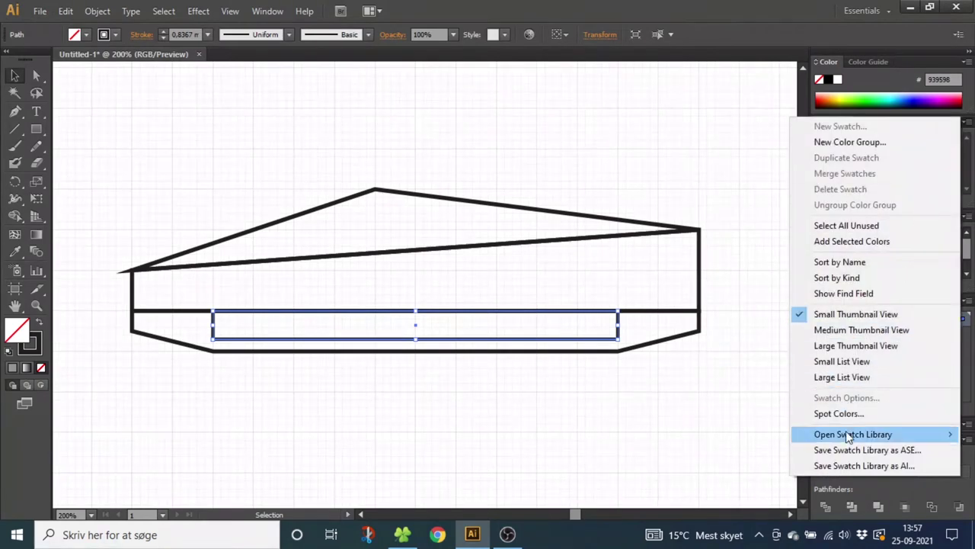
pyautogui.moveTo(847, 435)
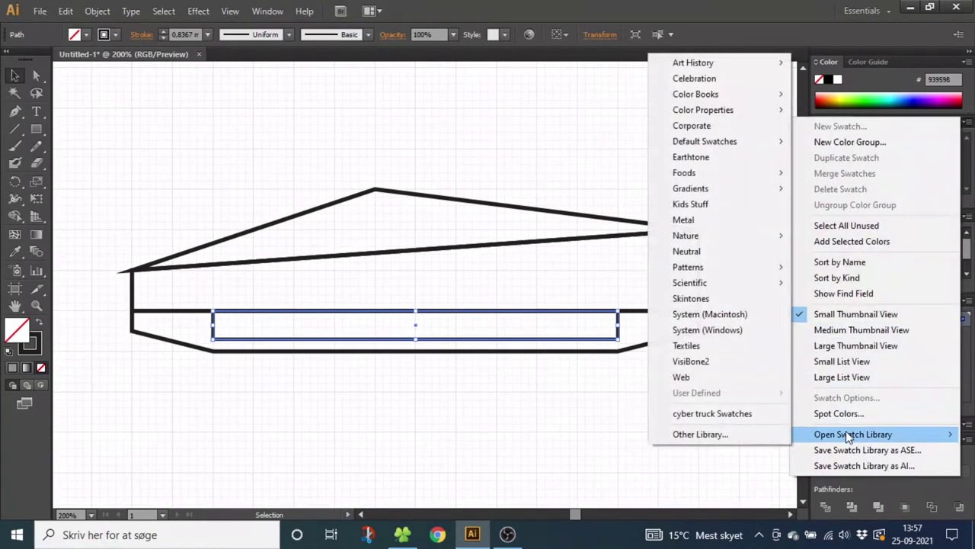
pyautogui.click(698, 433)
pyautogui.click(448, 203)
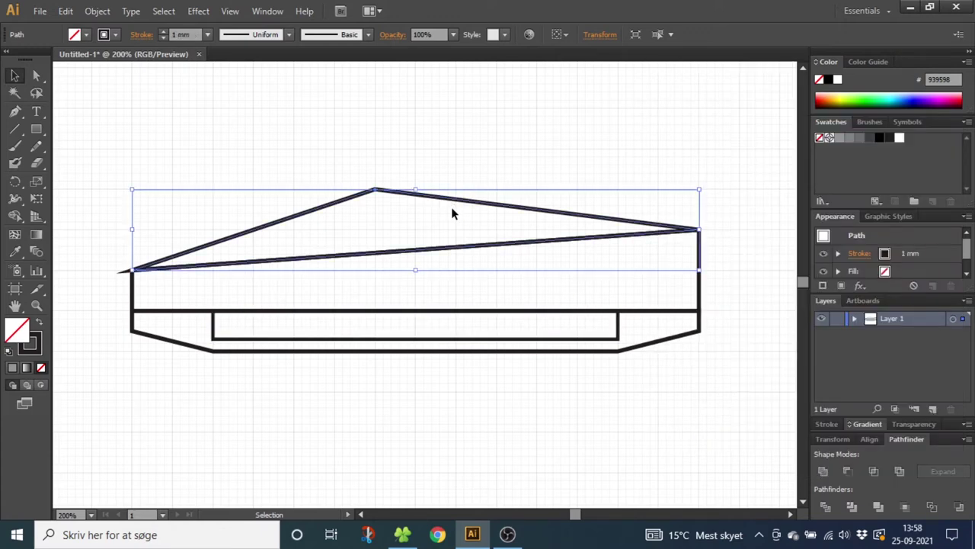
pyautogui.click(841, 141)
pyautogui.click(700, 296)
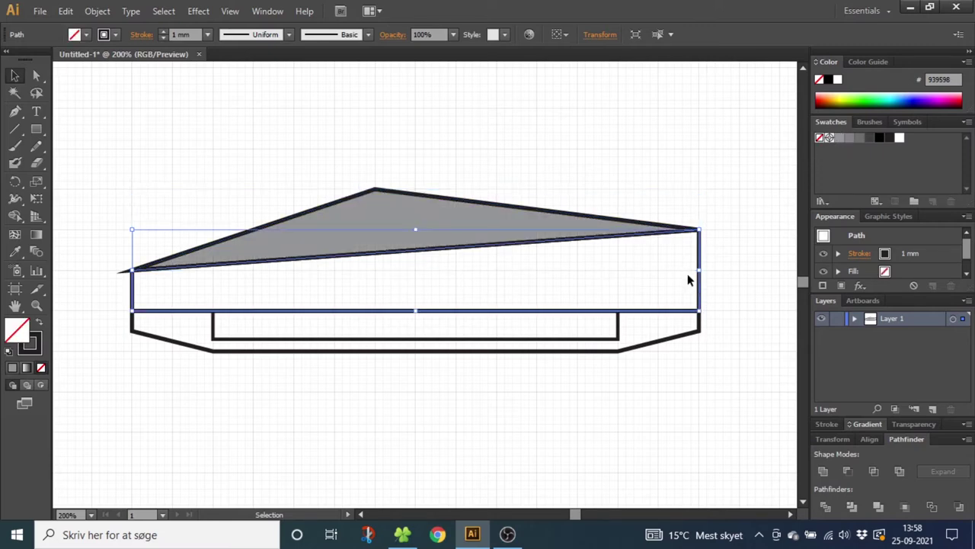
pyautogui.click(850, 138)
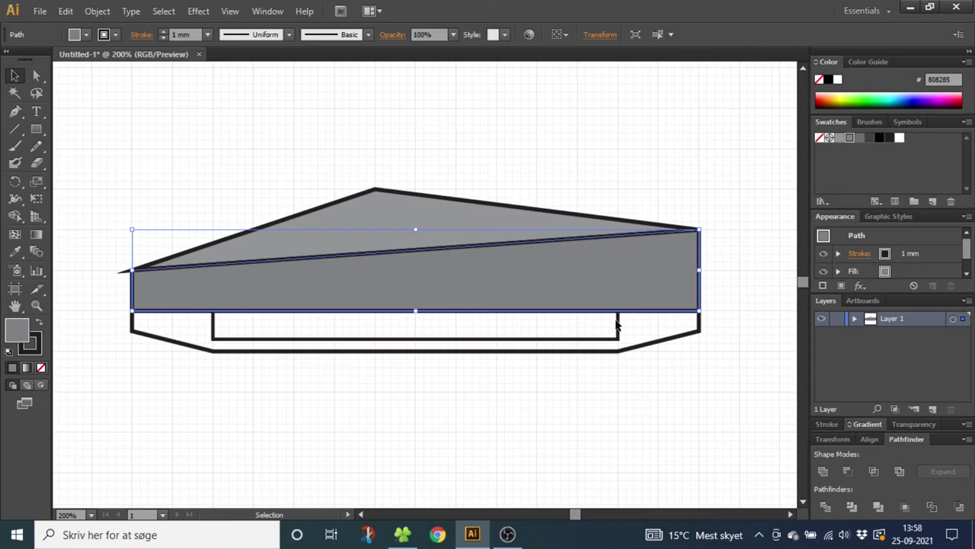
# Fill the inner rectangle and bottom band darker greys, then remove all strokes.
pyautogui.click(619, 325)
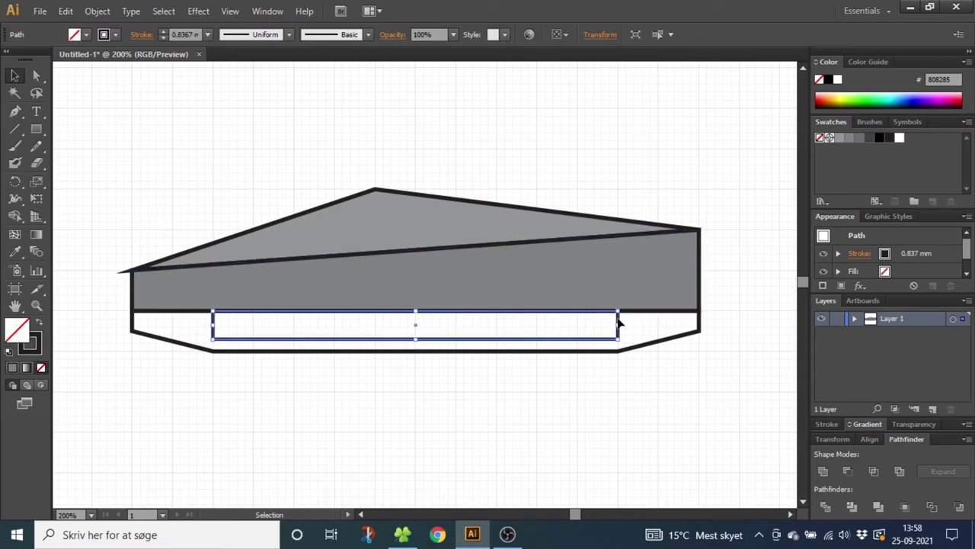
pyautogui.click(859, 138)
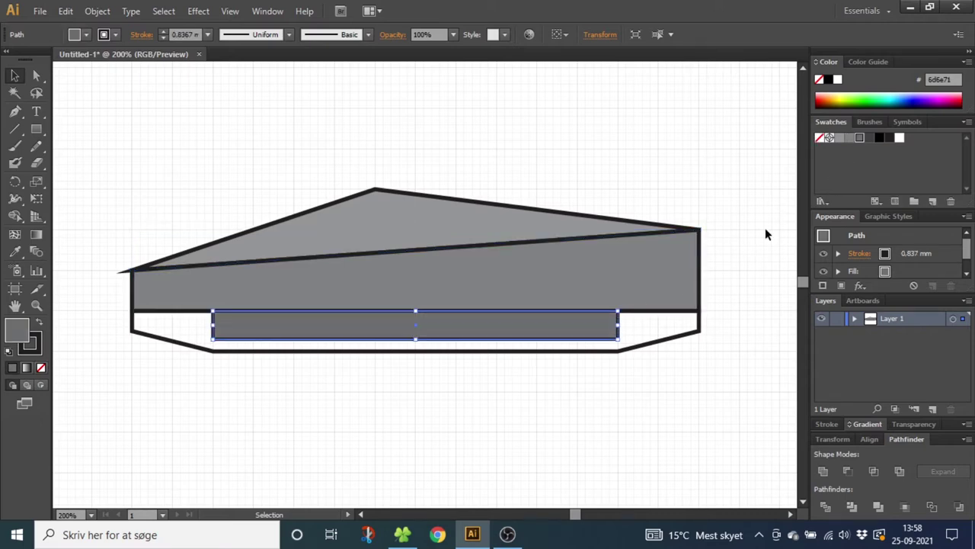
pyautogui.click(701, 329)
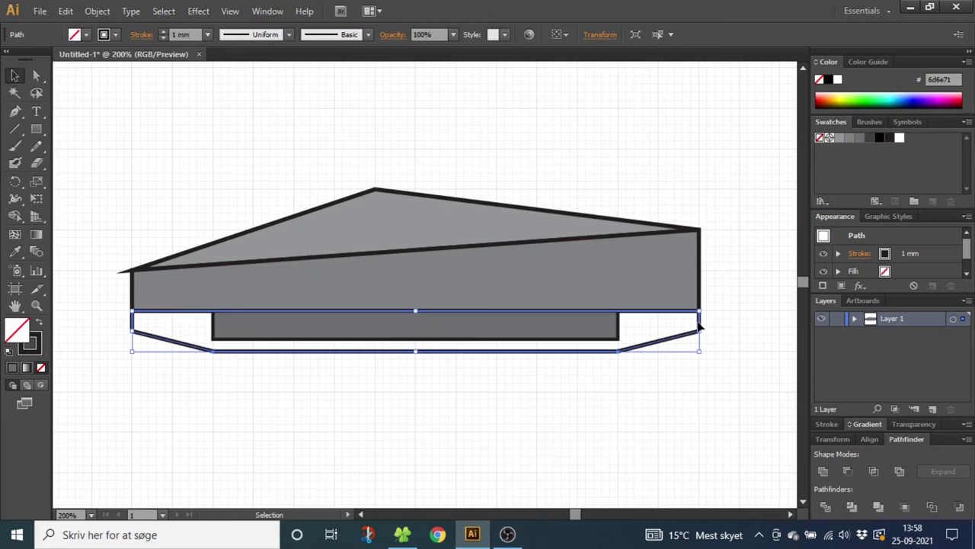
pyautogui.click(869, 139)
pyautogui.moveTo(619, 140)
pyautogui.mouseDown()
pyautogui.moveTo(274, 397)
pyautogui.moveTo(252, 444)
pyautogui.mouseUp()
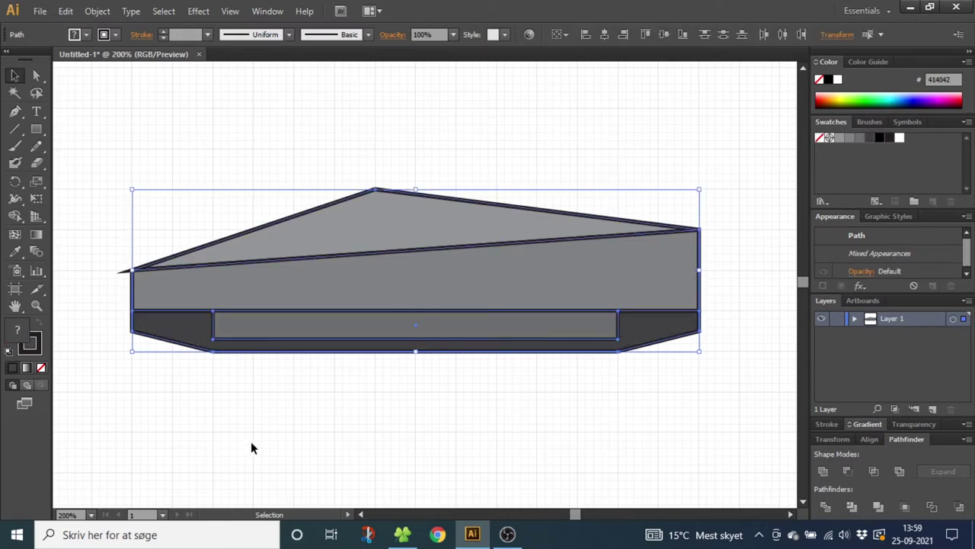
pyautogui.click(41, 368)
pyautogui.click(451, 382)
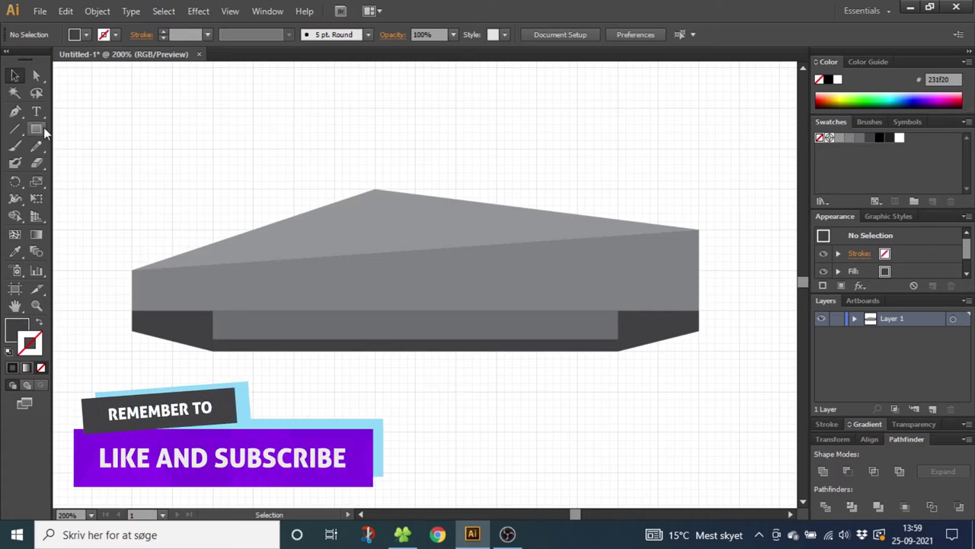
# Draw a closed four-point window shape inside the roof triangle with the Pen tool.
pyautogui.click(14, 111)
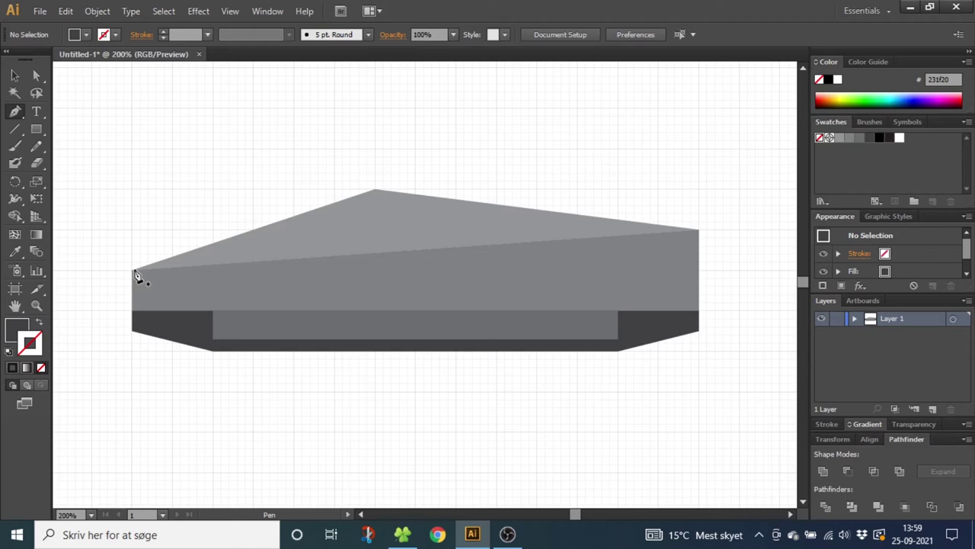
pyautogui.click(215, 251)
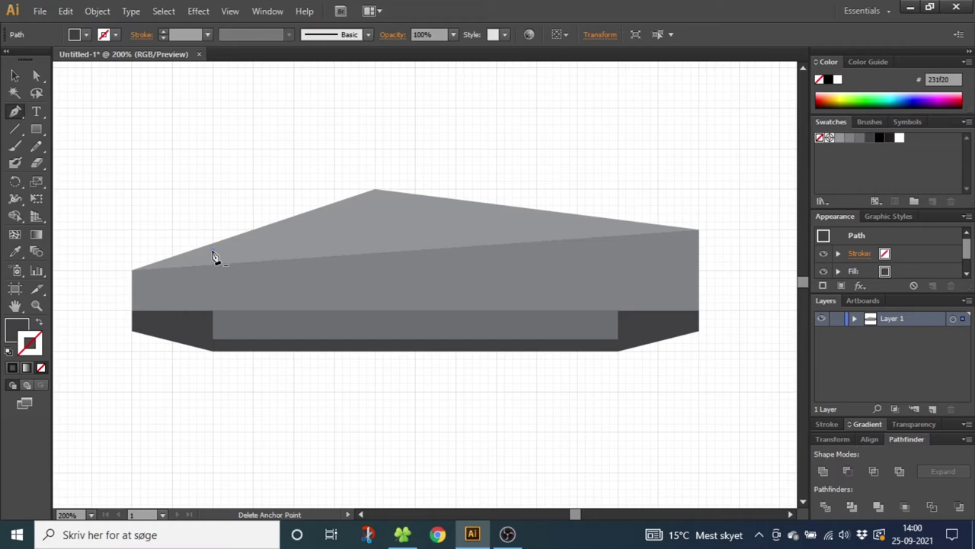
pyautogui.click(374, 200)
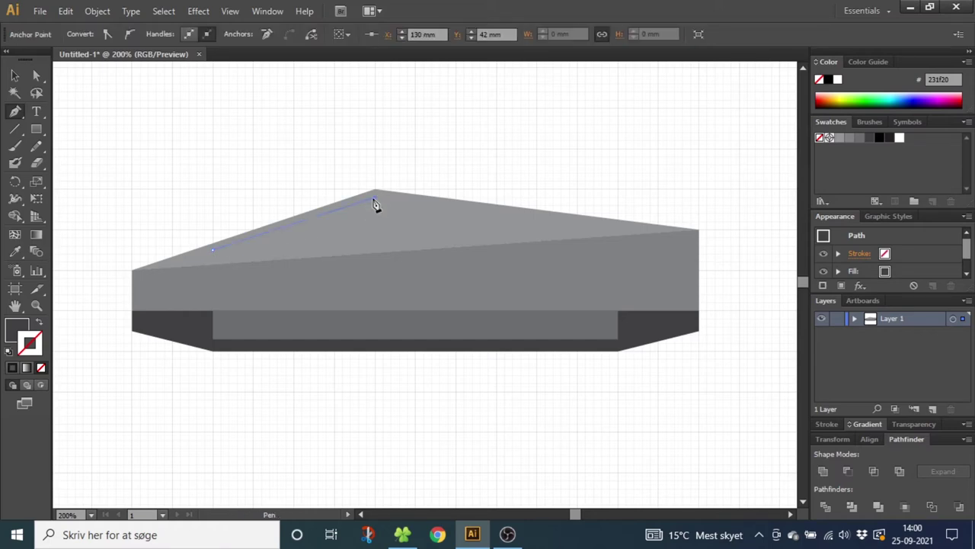
pyautogui.click(498, 215)
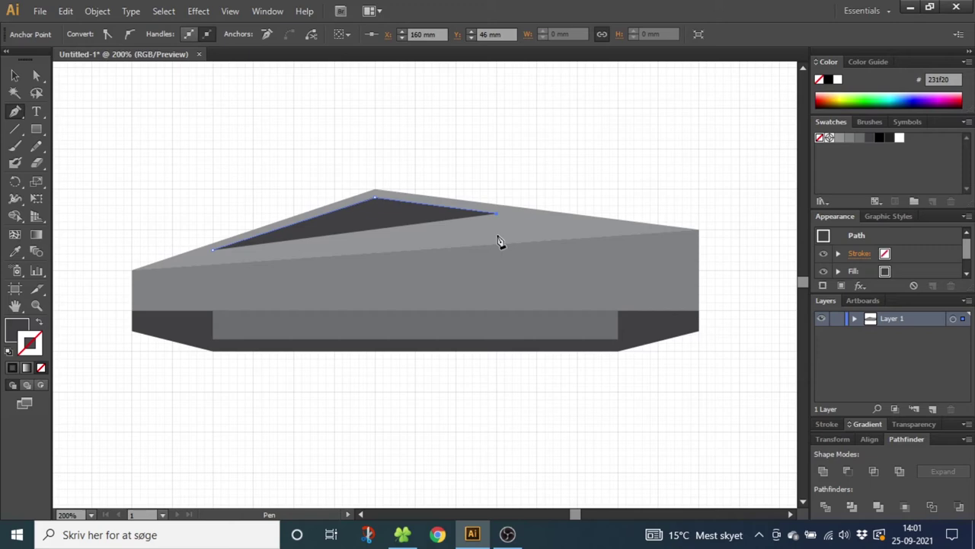
pyautogui.click(497, 232)
pyautogui.click(218, 251)
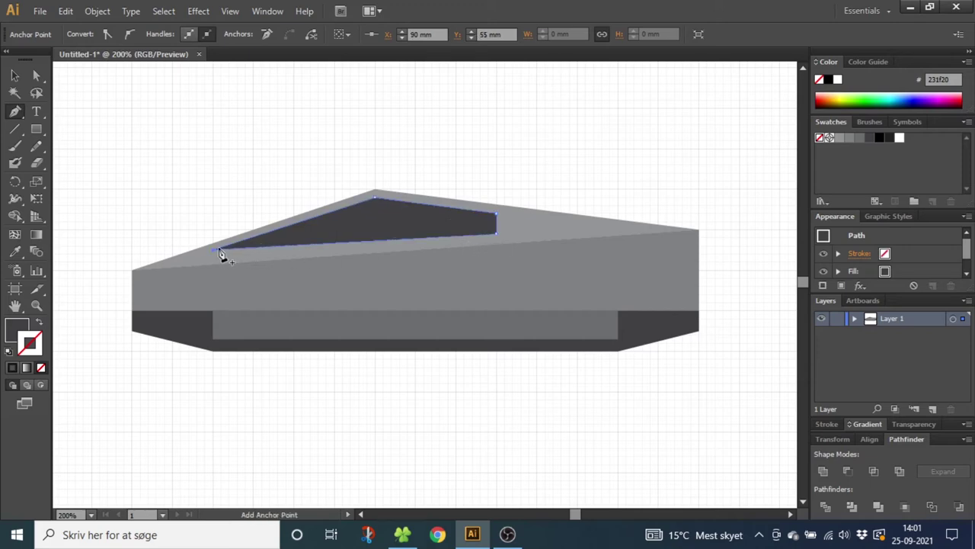
pyautogui.click(38, 76)
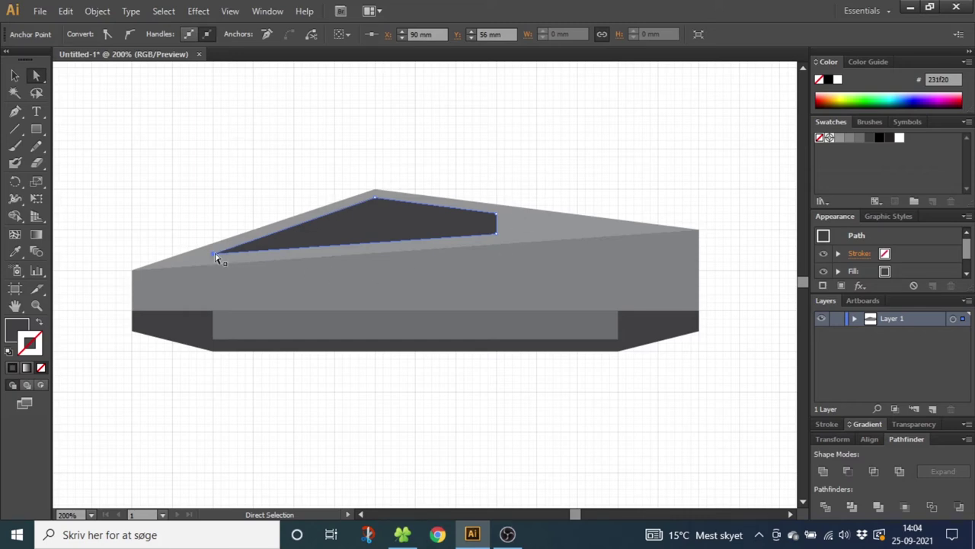
pyautogui.click(36, 306)
pyautogui.moveTo(80, 196); pyautogui.dragTo(291, 367)
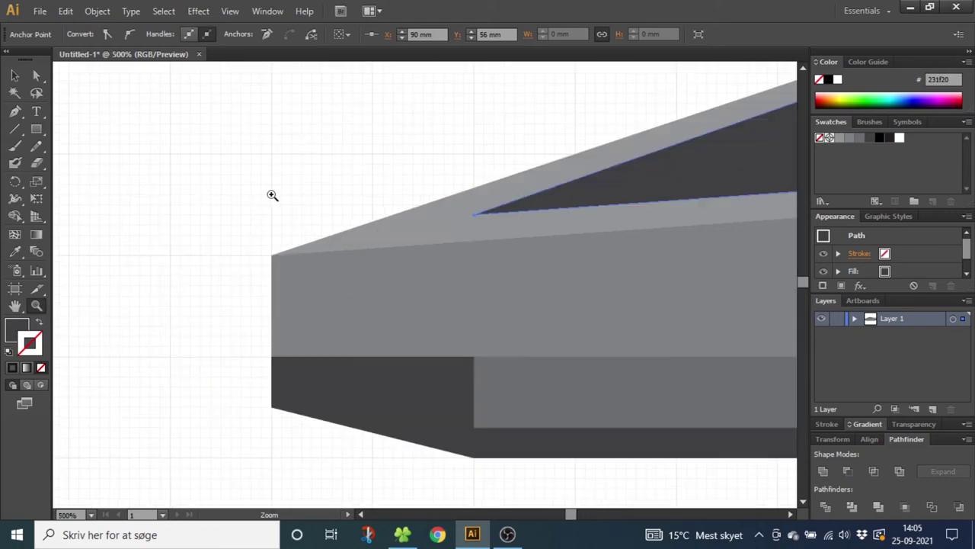
# Draw a short headlight line with a 1 mm black stroke and Width Profile 4, flipped 180°.
pyautogui.click(15, 128)
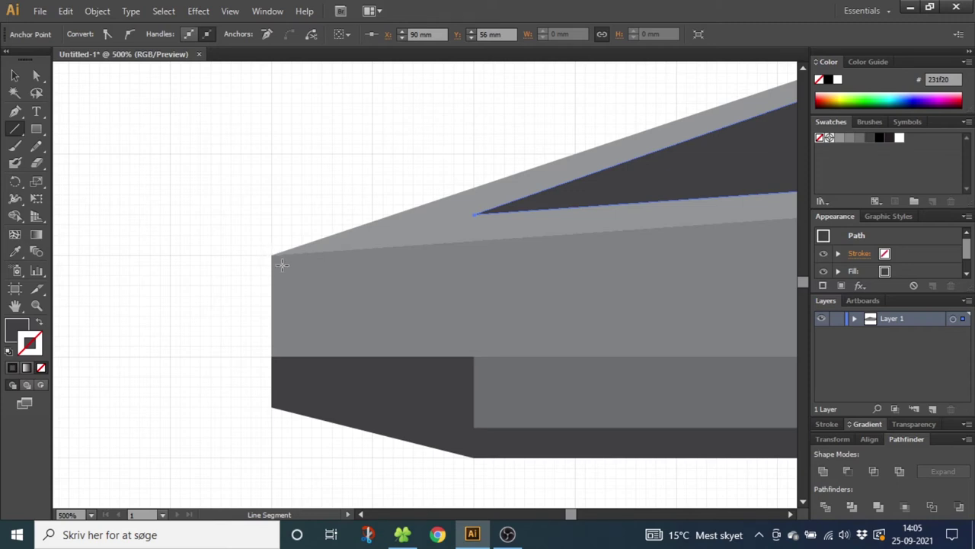
pyautogui.moveTo(282, 264); pyautogui.dragTo(306, 264)
pyautogui.moveTo(342, 264); pyautogui.dragTo(337, 266)
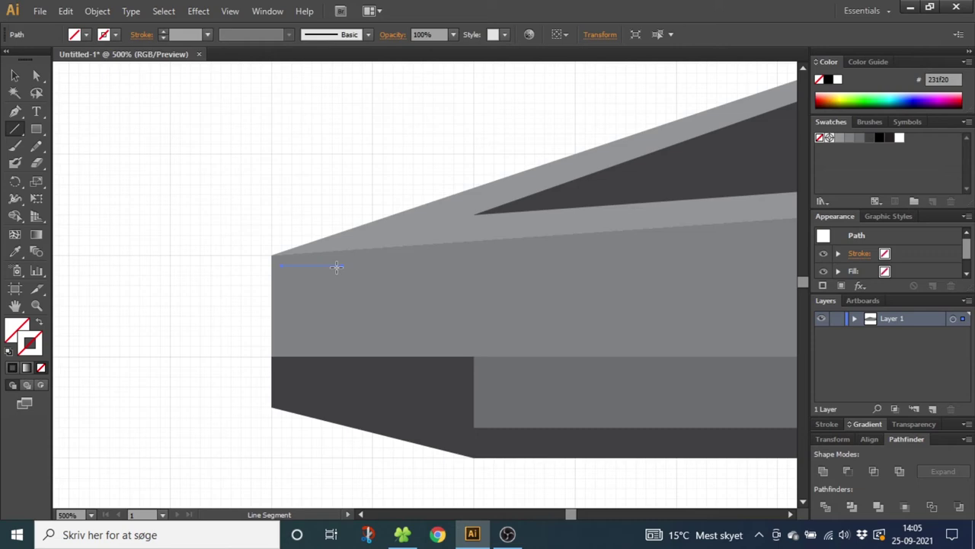
pyautogui.click(163, 31)
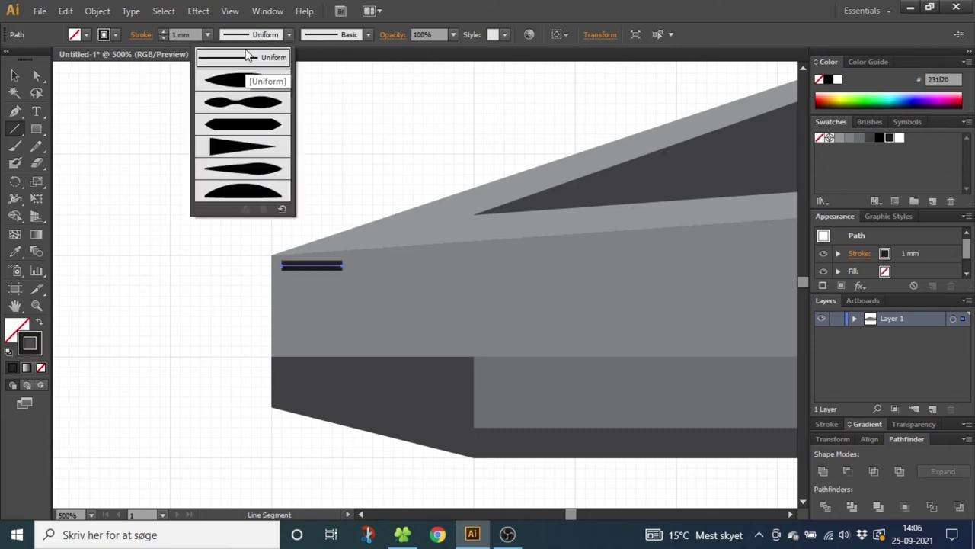
pyautogui.click(225, 146)
pyautogui.press('v')
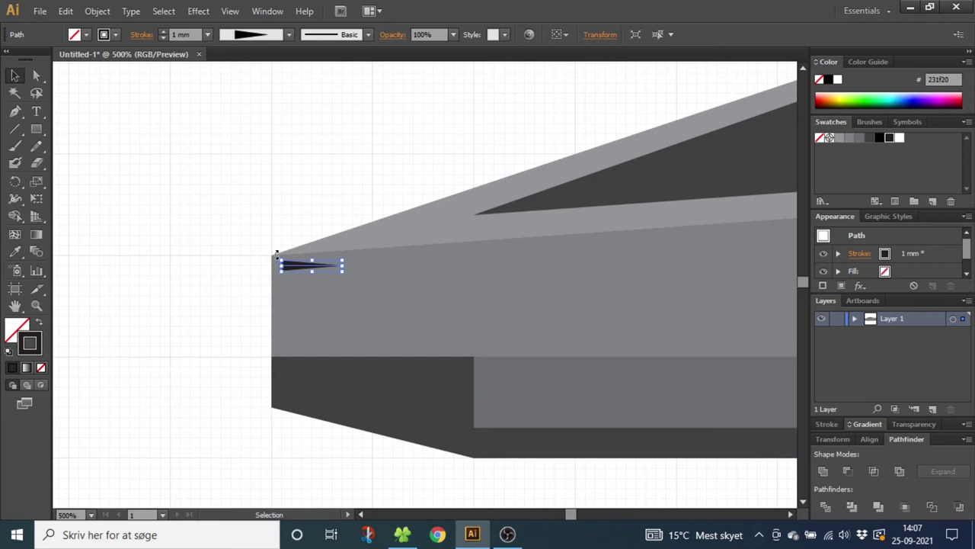
pyautogui.moveTo(276, 253)
pyautogui.mouseDown()
pyautogui.moveTo(361, 248)
pyautogui.moveTo(368, 276)
pyautogui.mouseUp()
# Expand the line's appearance into a shape and fill the streak white.
pyautogui.click(97, 10)
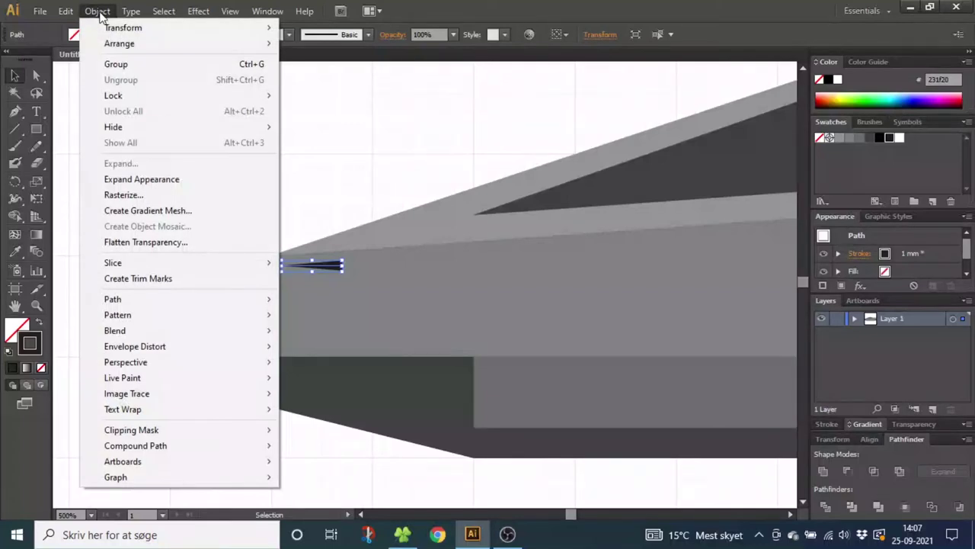
pyautogui.click(159, 182)
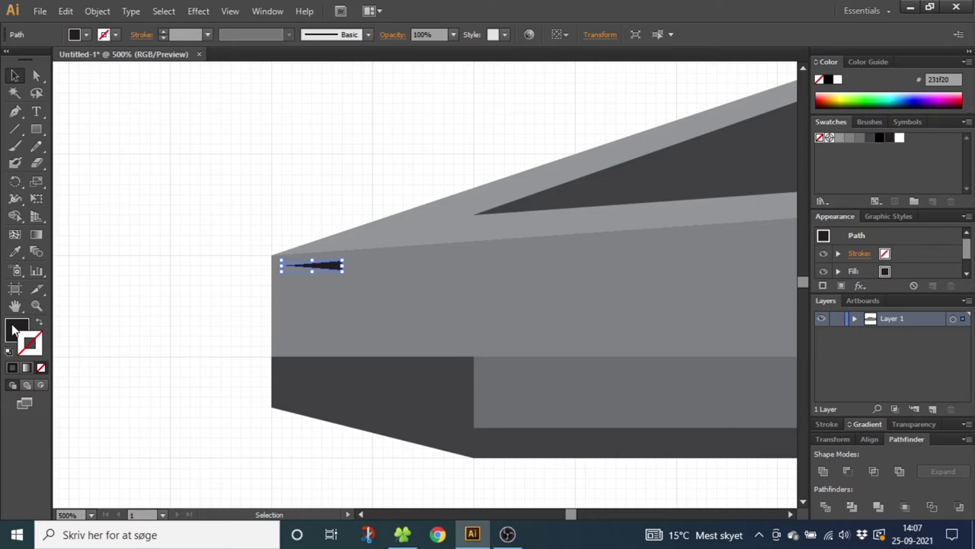
pyautogui.click(899, 137)
pyautogui.keyDown('ctrl'); pyautogui.keyDown('alt'); pyautogui.click(487, 277); pyautogui.keyUp('alt'); pyautogui.keyUp('ctrl')
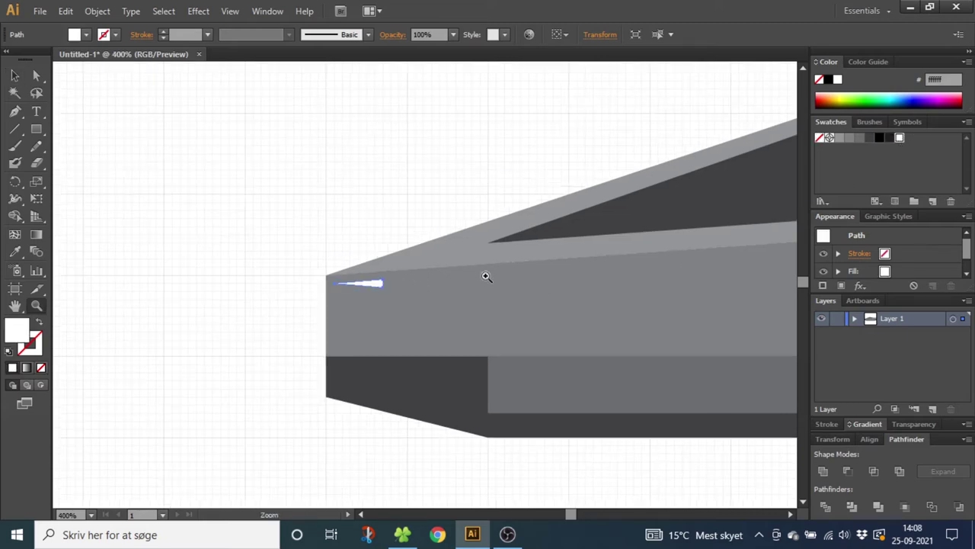
# Draw an upright five-sided polygon in the empty space above the car.
pyautogui.keyDown('alt'); pyautogui.click(525, 280); pyautogui.keyUp('alt')
pyautogui.keyDown('alt'); pyautogui.click(615, 280); pyautogui.keyUp('alt')
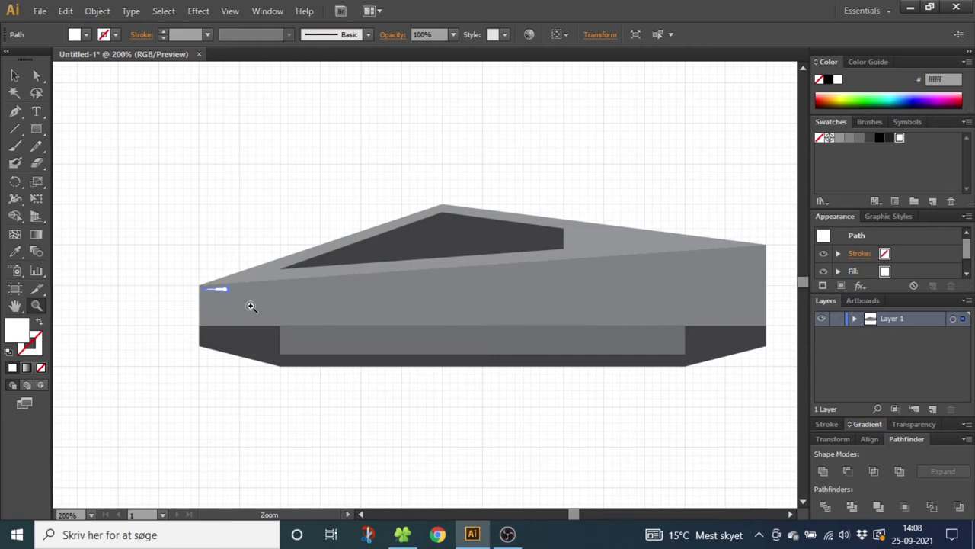
pyautogui.click(38, 131)
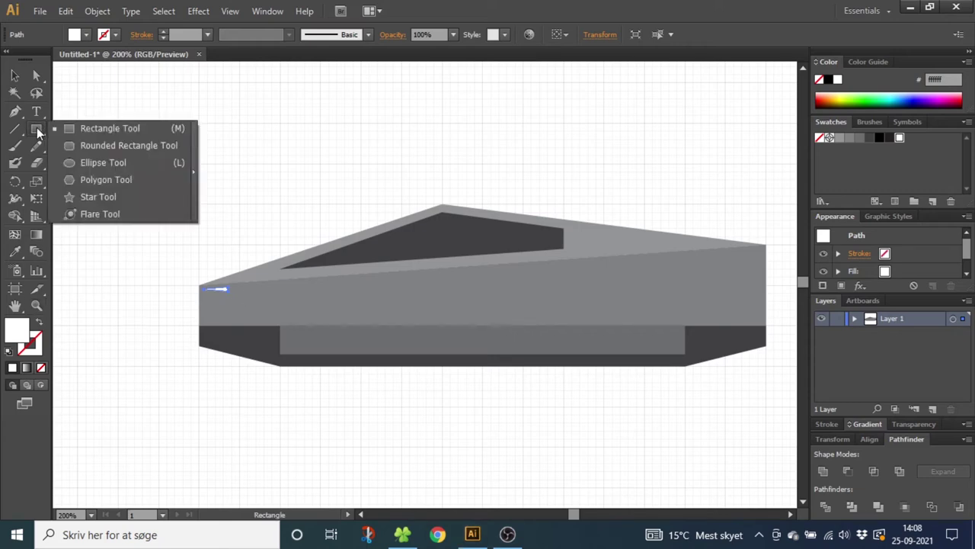
pyautogui.click(106, 179)
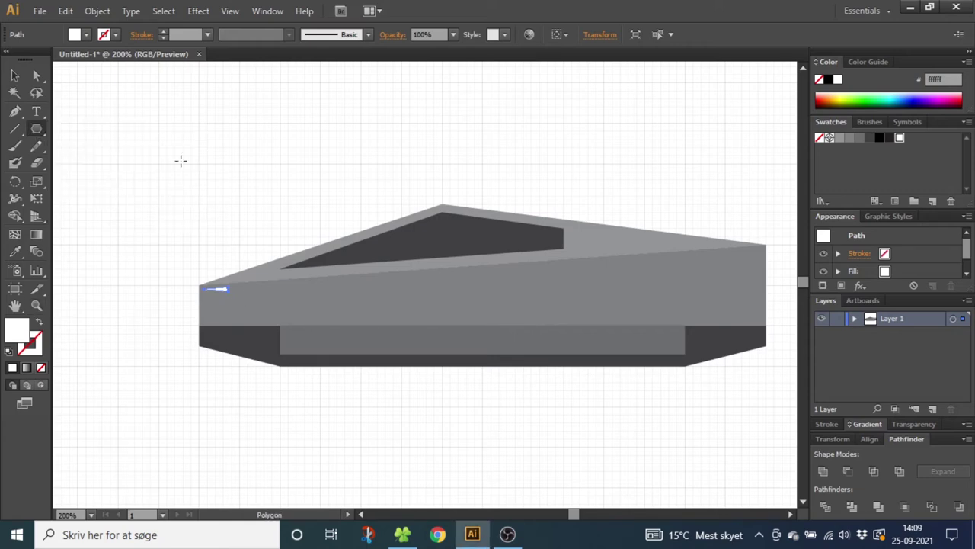
pyautogui.moveTo(171, 133); pyautogui.dragTo(218, 161)
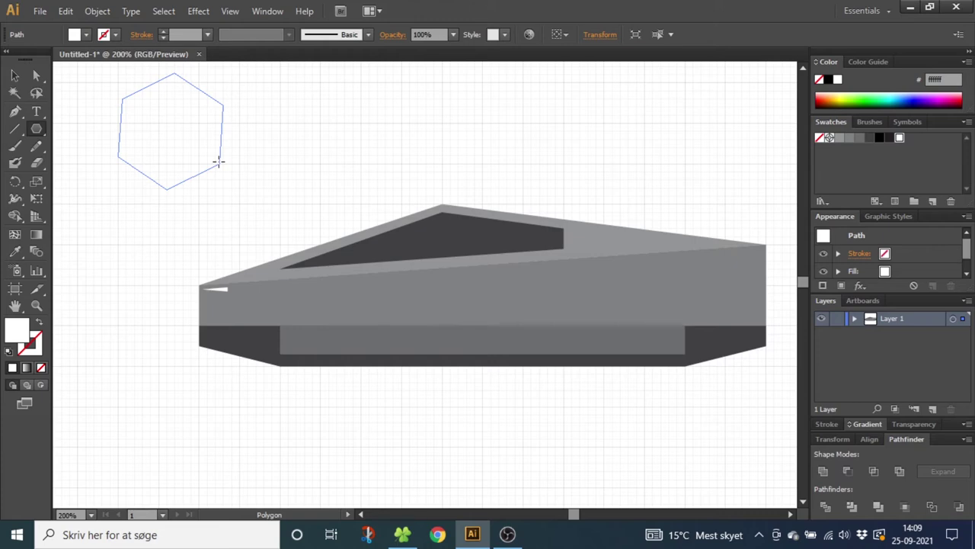
pyautogui.press('Down')
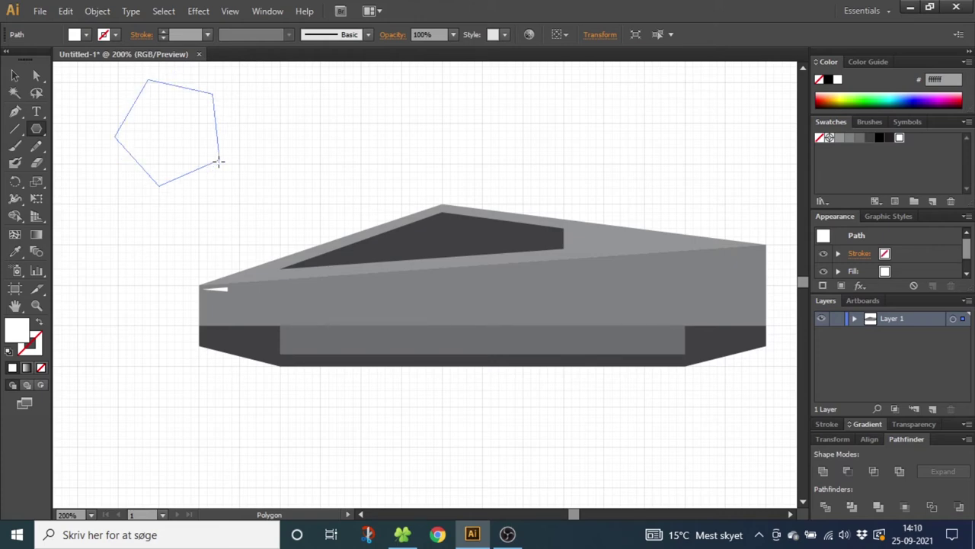
pyautogui.press('shift')
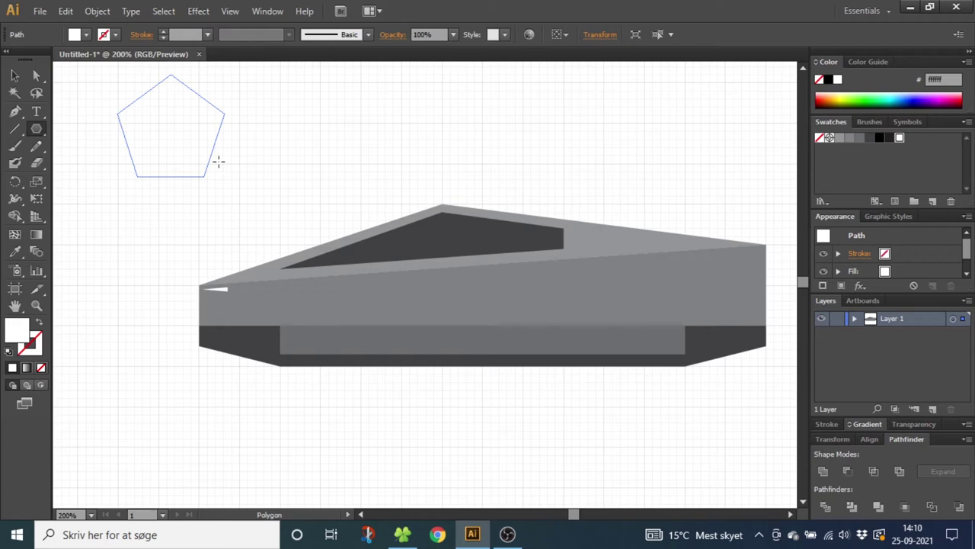
pyautogui.moveTo(219, 160); pyautogui.dragTo(215, 160)
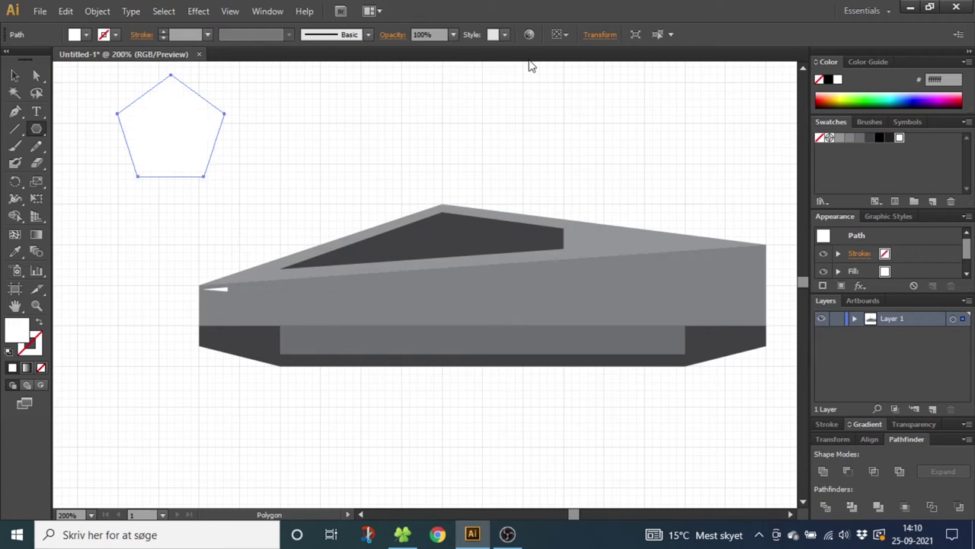
# Set the pentagon's width to 37 mm in the Transform panel.
pyautogui.click(593, 35)
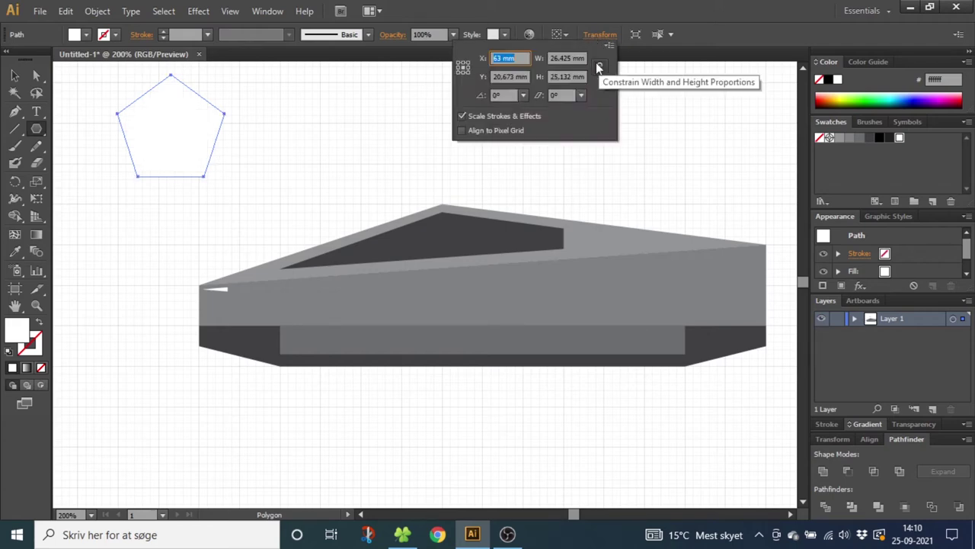
pyautogui.doubleClick(564, 59)
pyautogui.write('37')
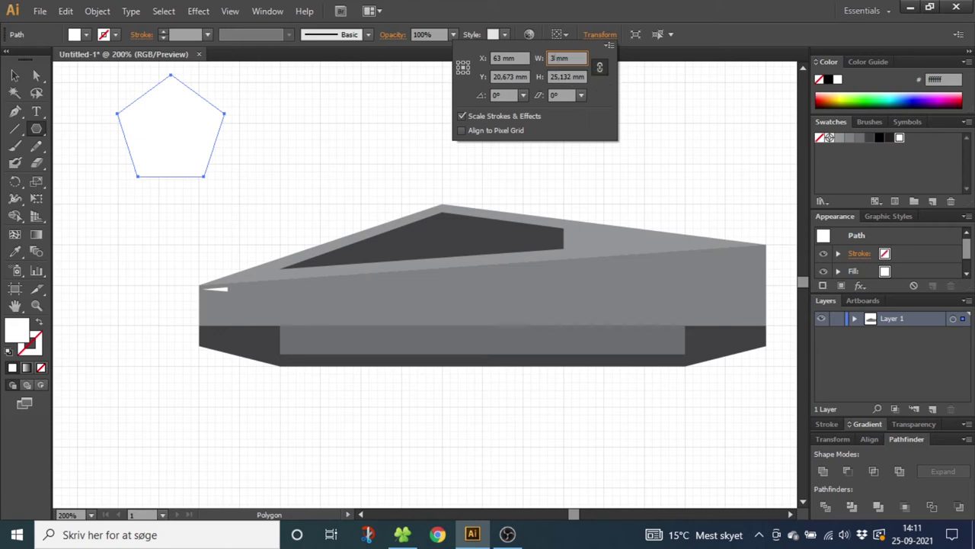
pyautogui.press('Return')
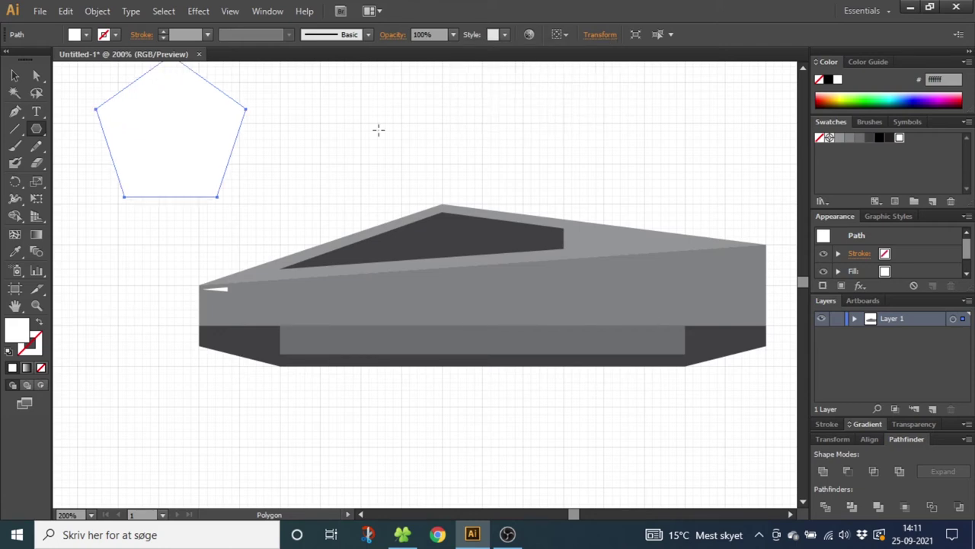
# Create an inset copy of the pentagon with Offset Path at -3 mm.
pyautogui.click(99, 12)
pyautogui.moveTo(183, 304)
pyautogui.click(339, 351)
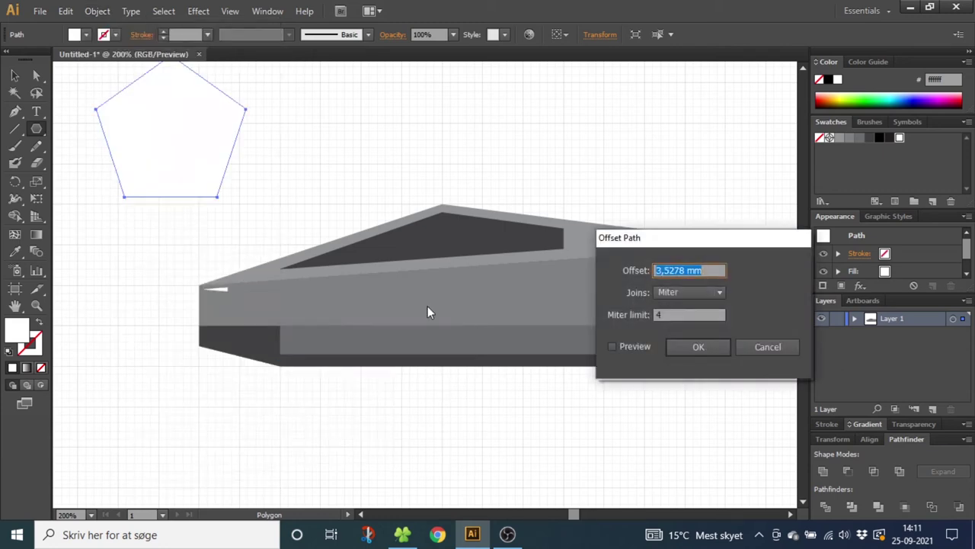
pyautogui.write('-3mm')
pyautogui.press('Return')
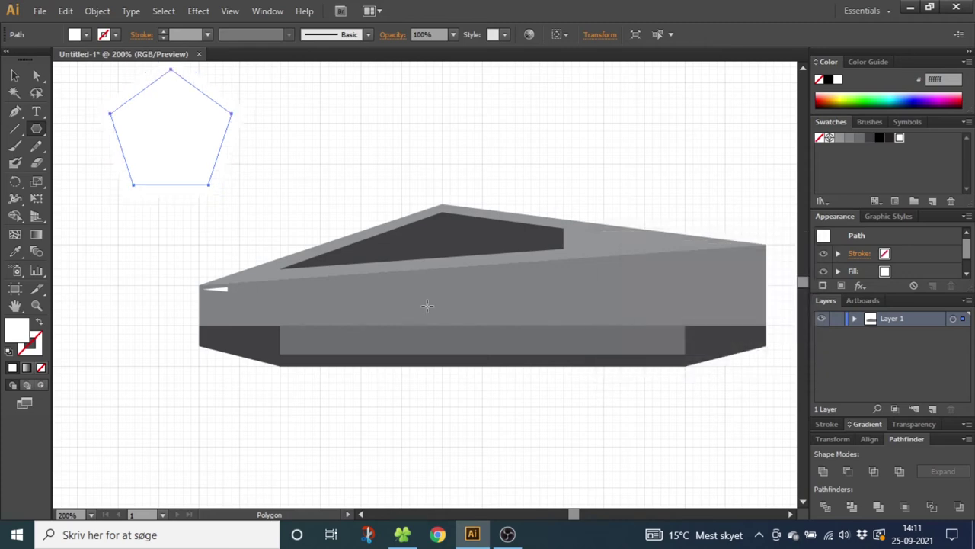
pyautogui.press('v')
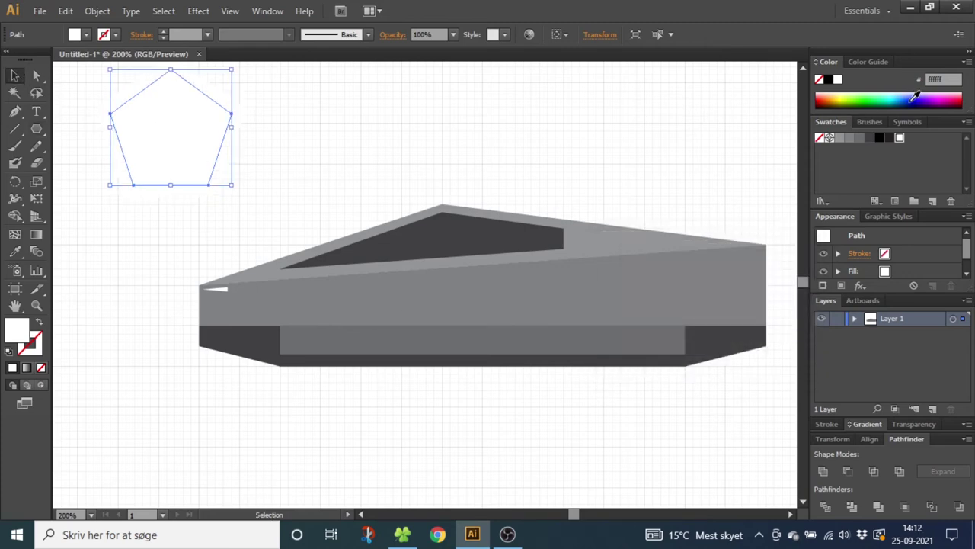
# Fill the inner pentagon black and eyedrop the car's dark grey onto the outer one.
pyautogui.click(880, 137)
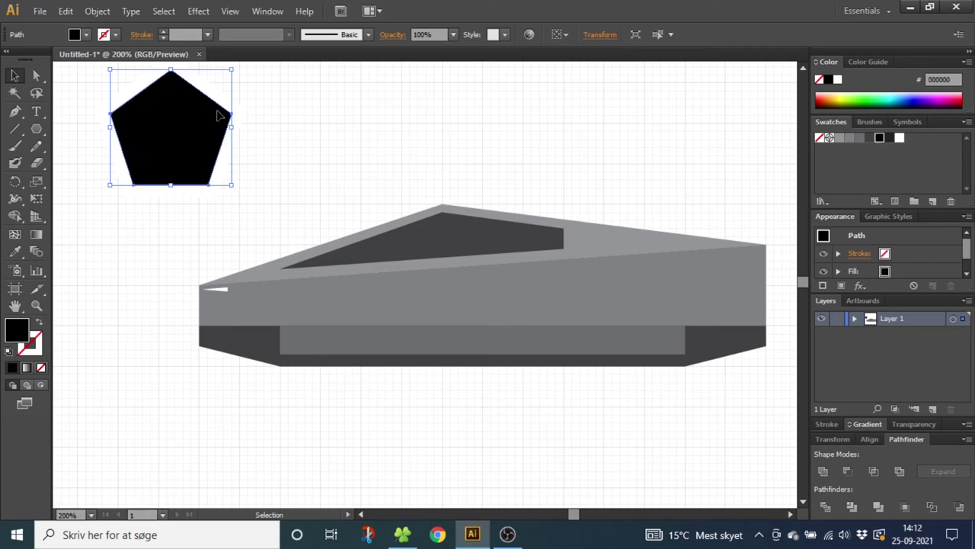
pyautogui.click(241, 111)
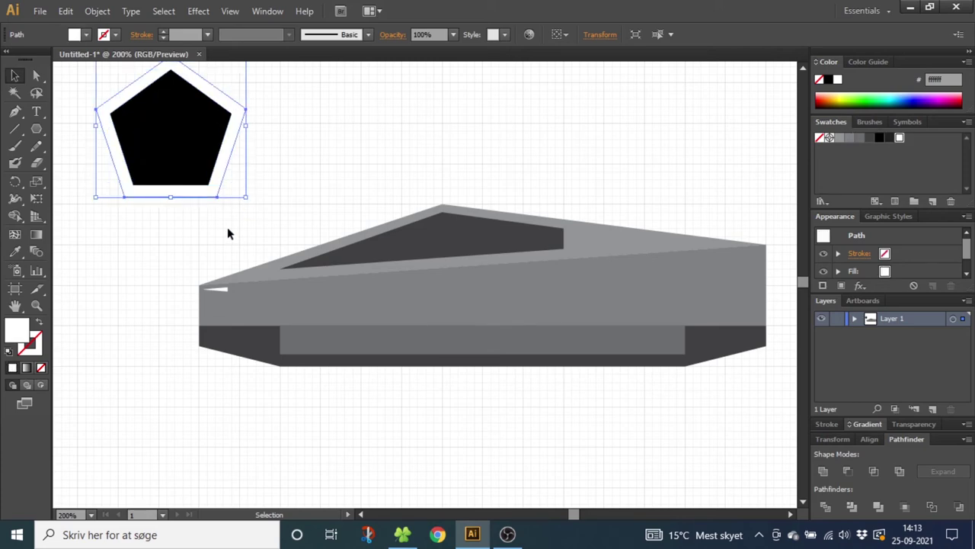
pyautogui.press('i')
pyautogui.click(236, 347)
pyautogui.press('v')
# Move both pentagons onto the front wheel, tilt them, and Alt-drag a copy to the rear wheel.
pyautogui.moveTo(293, 159); pyautogui.dragTo(118, 227)
pyautogui.moveTo(173, 96); pyautogui.dragTo(311, 319)
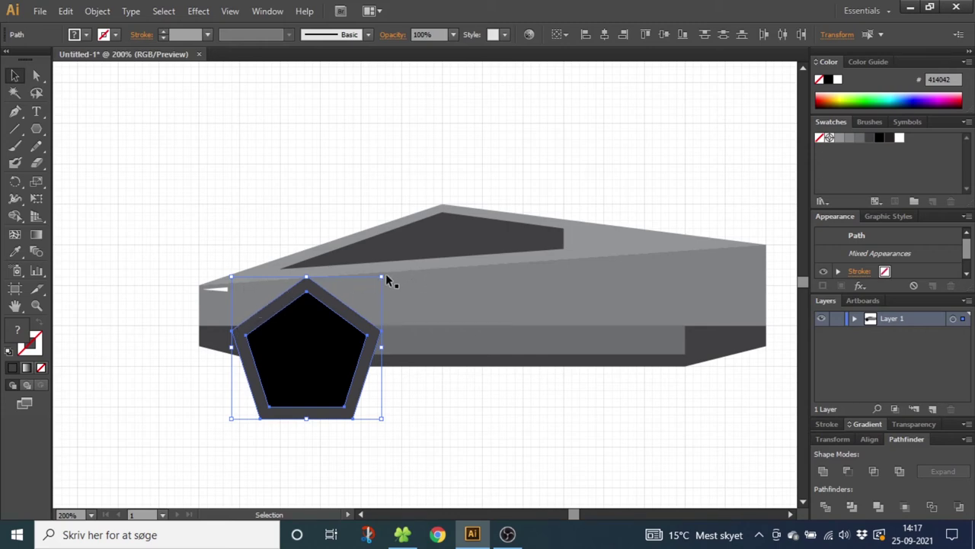
pyautogui.moveTo(387, 276); pyautogui.dragTo(420, 323)
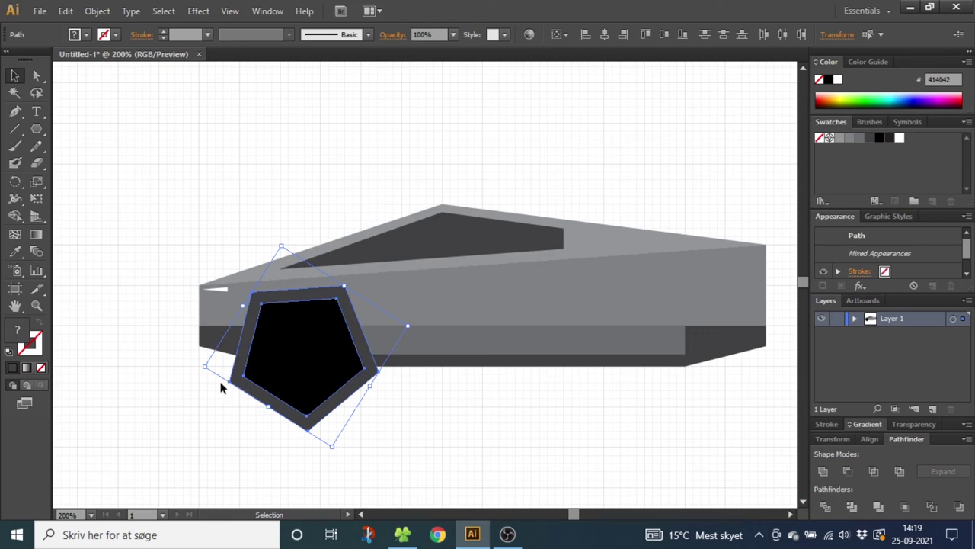
pyautogui.hotkey('shift', 'Left')
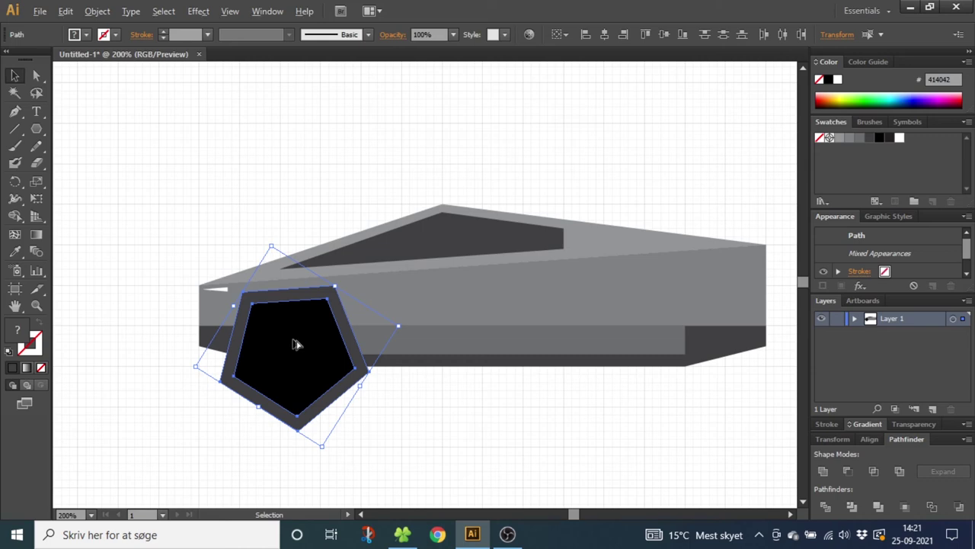
pyautogui.moveTo(296, 344); pyautogui.dragTo(661, 348)
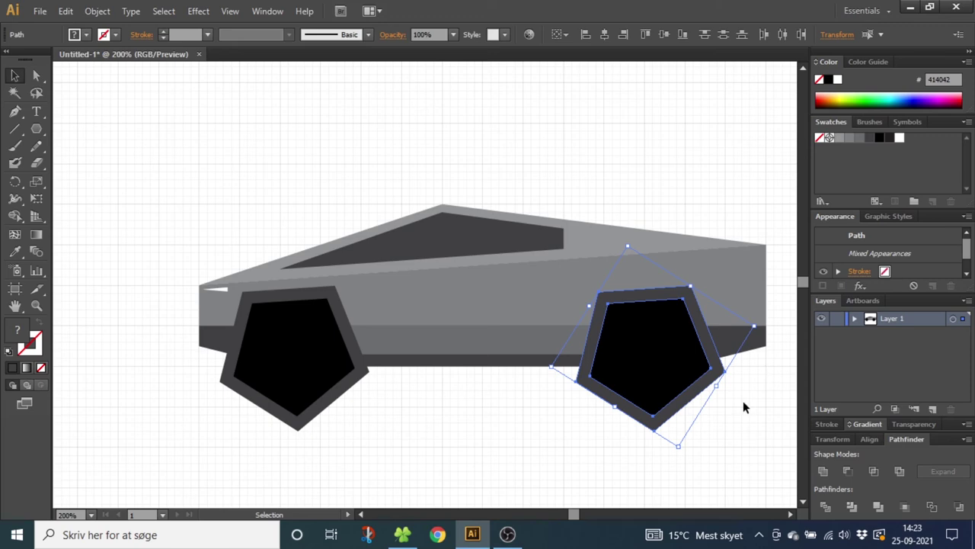
pyautogui.hotkey('ctrl', 'a')
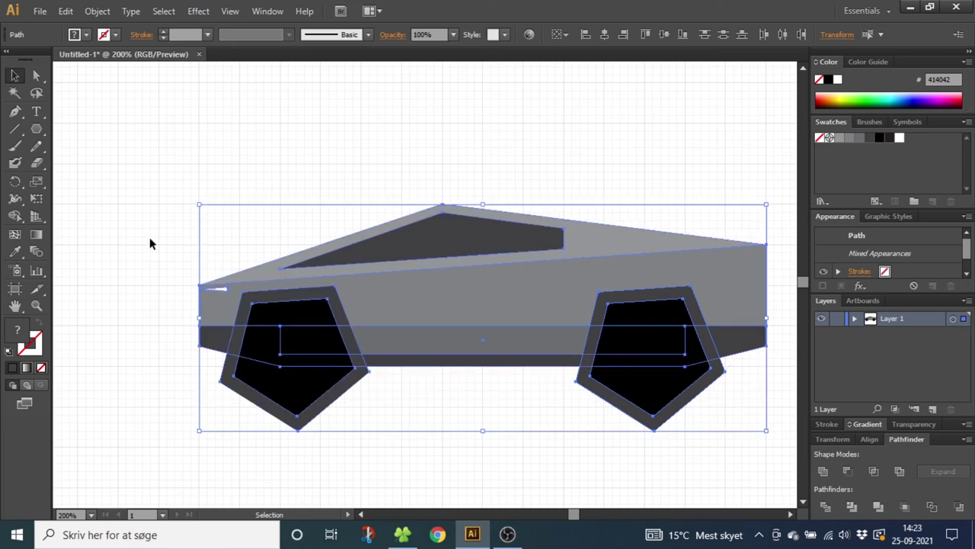
# Trim away both pentagon arches below the truck body with Shape Builder, then draw a small circle above.
pyautogui.click(16, 217)
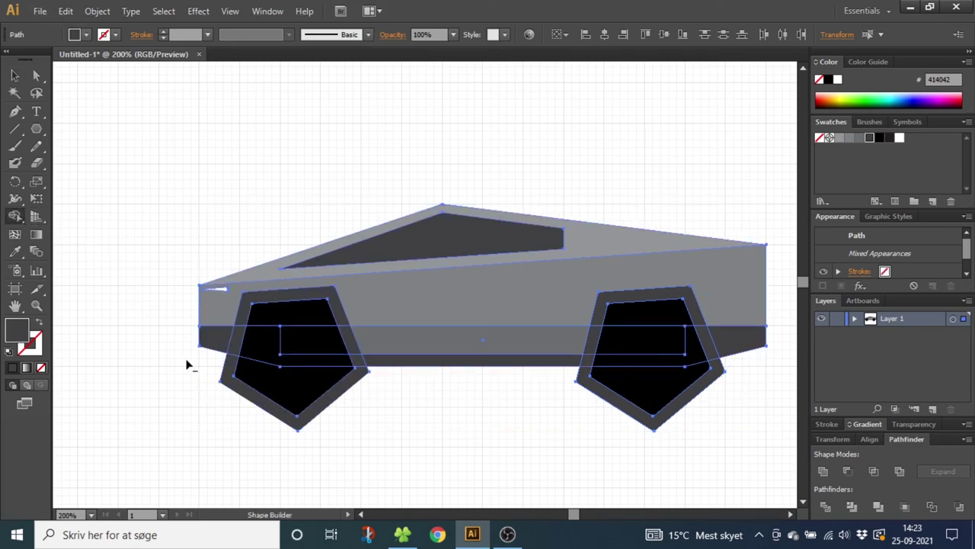
pyautogui.moveTo(170, 351)
pyautogui.mouseDown()
pyautogui.moveTo(211, 370)
pyautogui.moveTo(409, 394)
pyautogui.moveTo(417, 418)
pyautogui.moveTo(557, 403)
pyautogui.mouseUp()
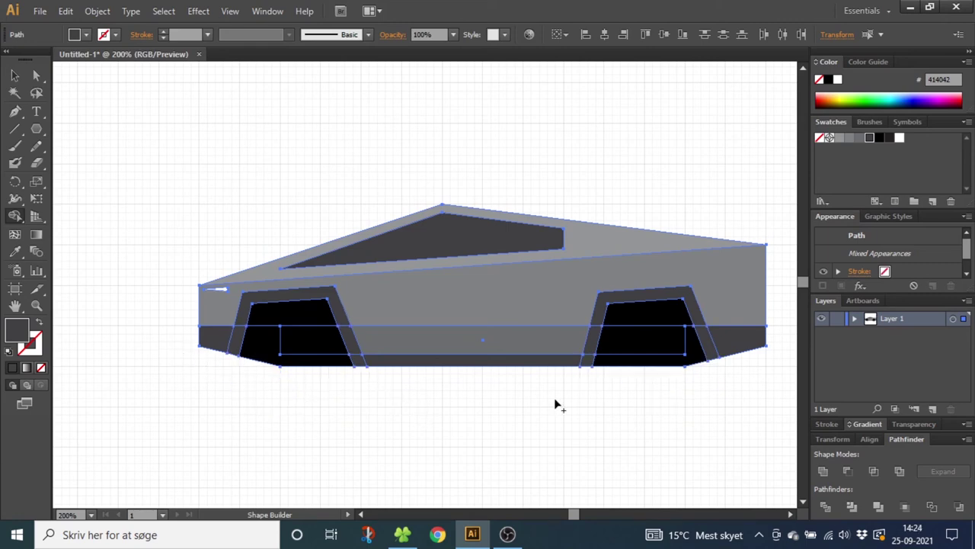
pyautogui.moveTo(36, 128); pyautogui.dragTo(82, 160)
pyautogui.moveTo(153, 131); pyautogui.dragTo(207, 184)
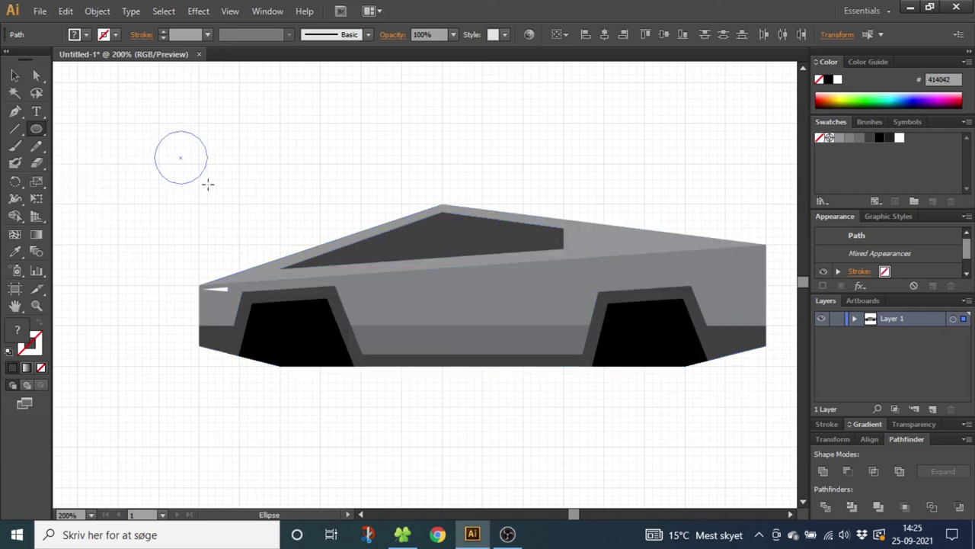
# Finish the circle and resize it to 24 mm wide with proportions linked.
pyautogui.moveTo(208, 184); pyautogui.dragTo(208, 182)
pyautogui.click(593, 34)
pyautogui.click(601, 67)
pyautogui.doubleClick(557, 58)
pyautogui.write('24')
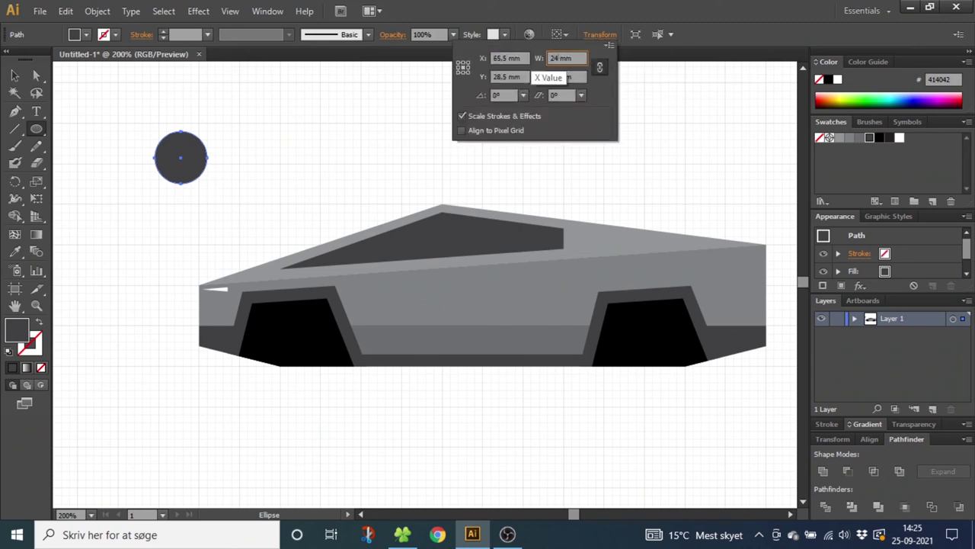
pyautogui.press('Return')
# Add an inner circle with an Offset Path of -5 mm.
pyautogui.click(98, 10)
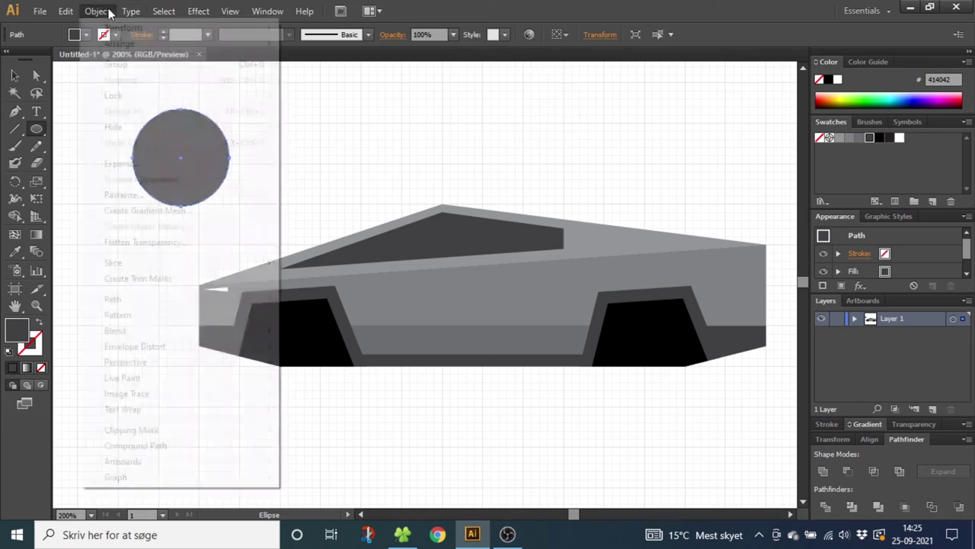
pyautogui.moveTo(163, 299)
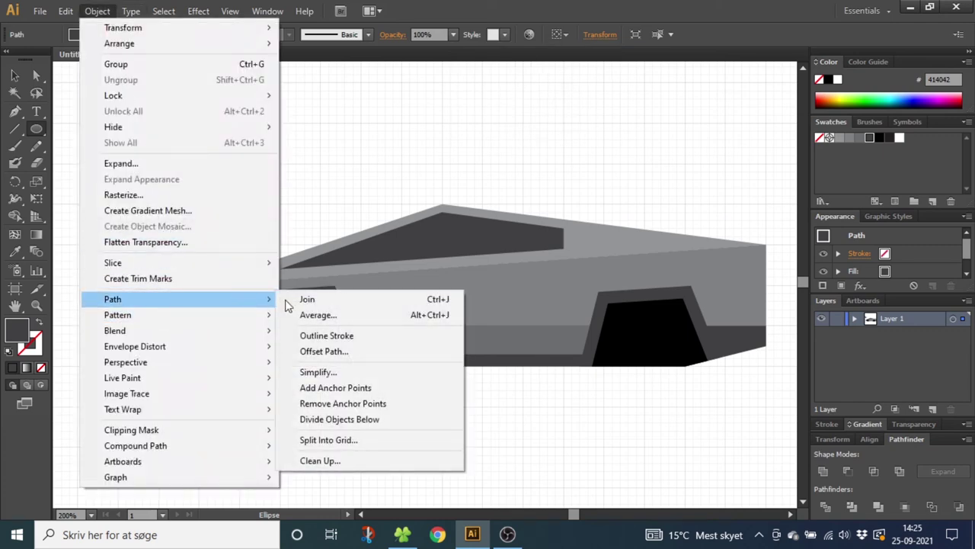
pyautogui.click(320, 351)
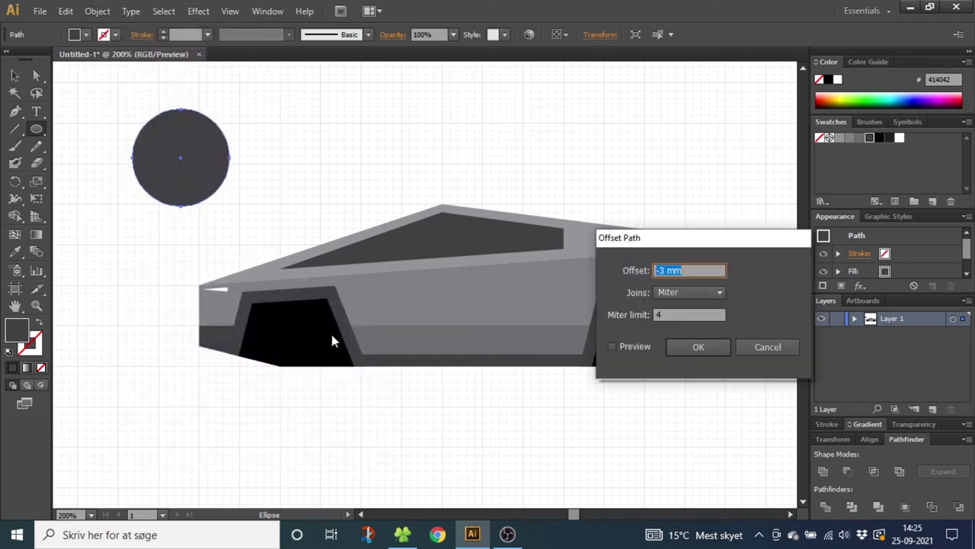
pyautogui.write('-5mm')
pyautogui.press('Return')
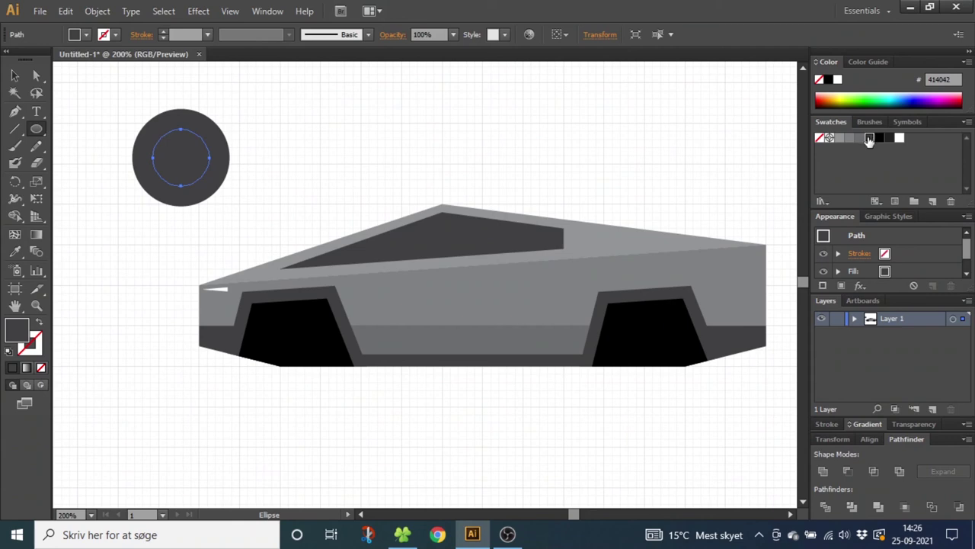
# Colour the outer circle near-black.
pyautogui.click(15, 76)
pyautogui.click(201, 120)
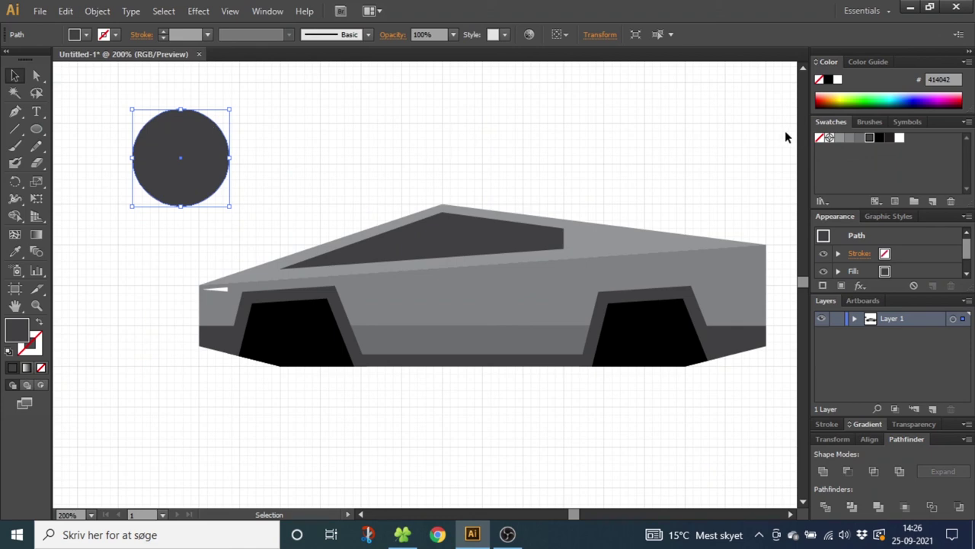
pyautogui.click(879, 137)
# Move the tire and hub into the front arch and place a copy in the rear arch.
pyautogui.moveTo(259, 114); pyautogui.dragTo(128, 200)
pyautogui.moveTo(191, 166); pyautogui.dragTo(302, 370)
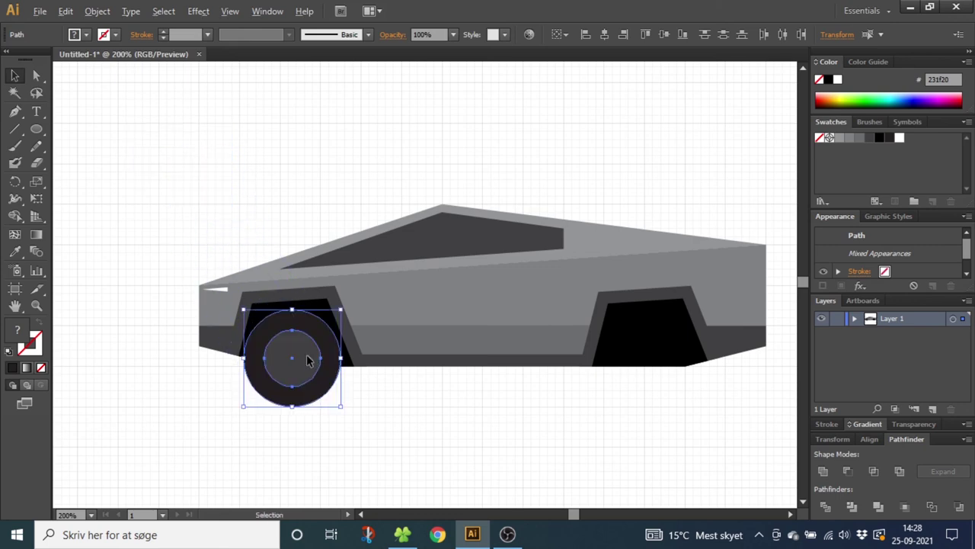
pyautogui.moveTo(308, 361); pyautogui.dragTo(666, 364)
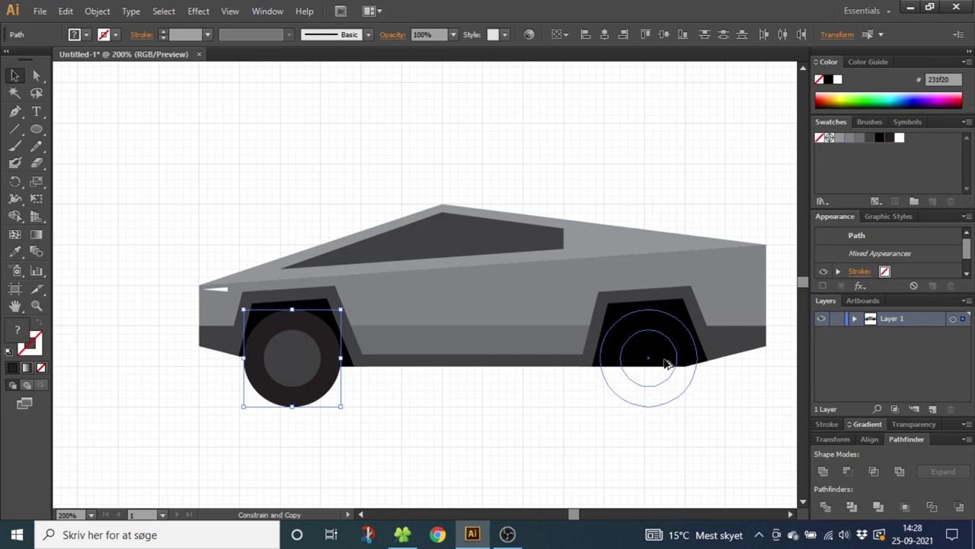
pyautogui.moveTo(667, 364); pyautogui.dragTo(667, 364)
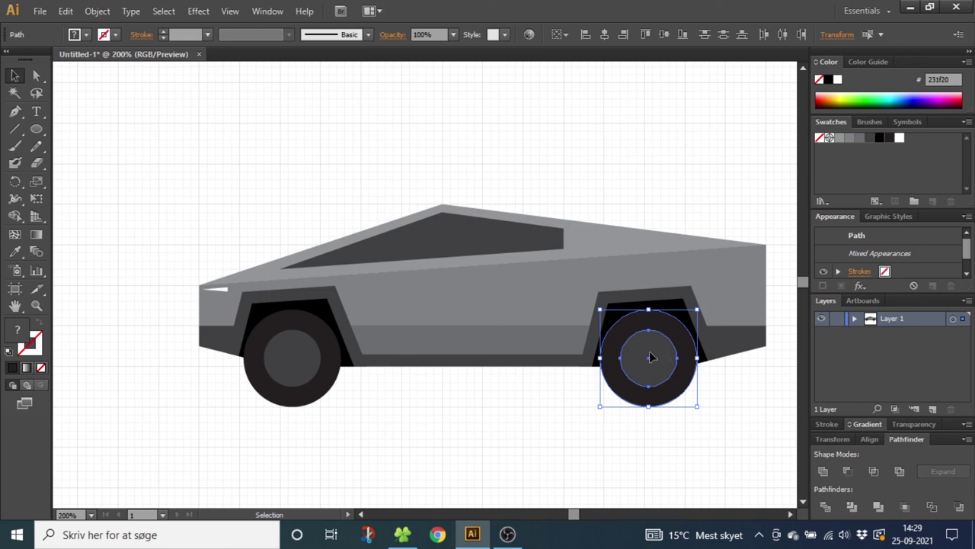
# Colour the windshield near-black, select the body's bottom corner anchors, then deselect everything.
pyautogui.click(447, 233)
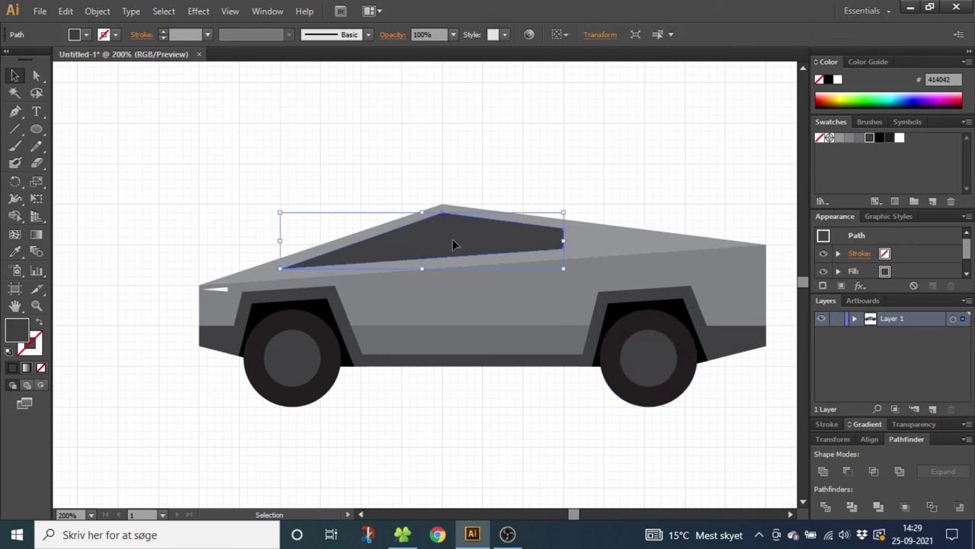
pyautogui.click(880, 137)
pyautogui.click(36, 74)
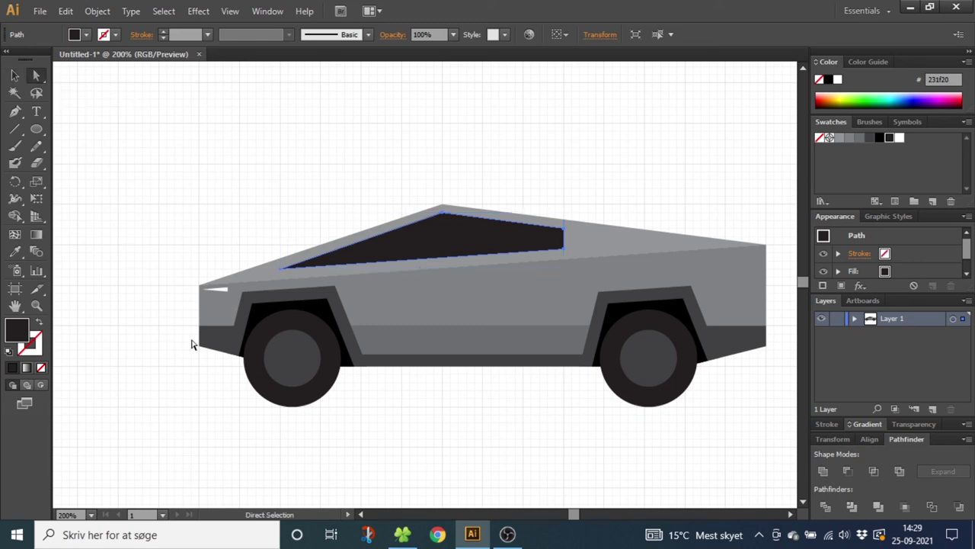
pyautogui.moveTo(201, 351); pyautogui.dragTo(211, 362)
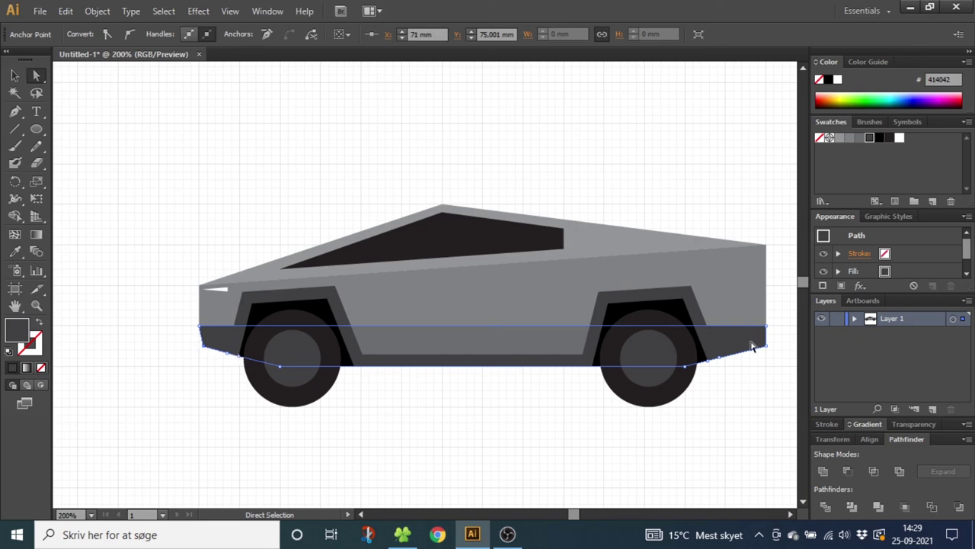
pyautogui.moveTo(779, 318); pyautogui.dragTo(761, 336)
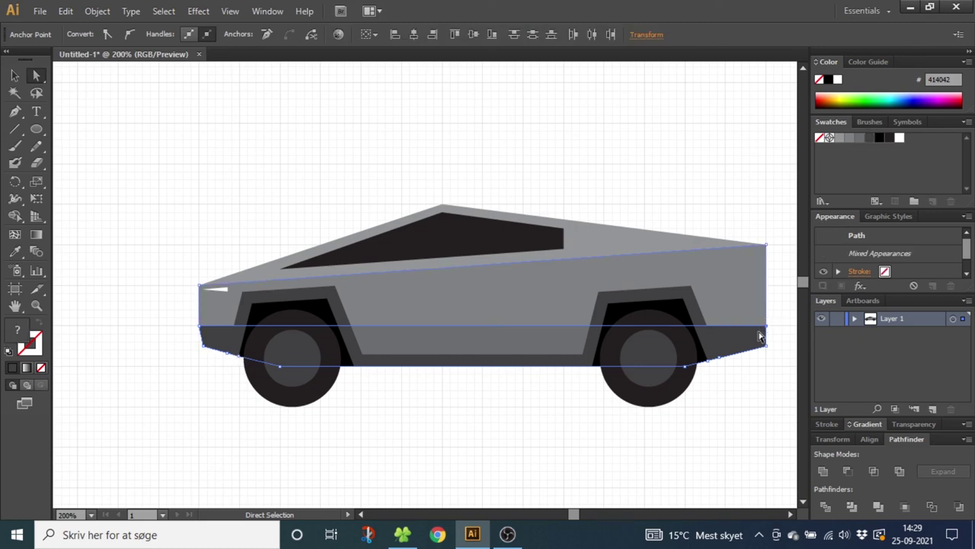
pyautogui.click(574, 201)
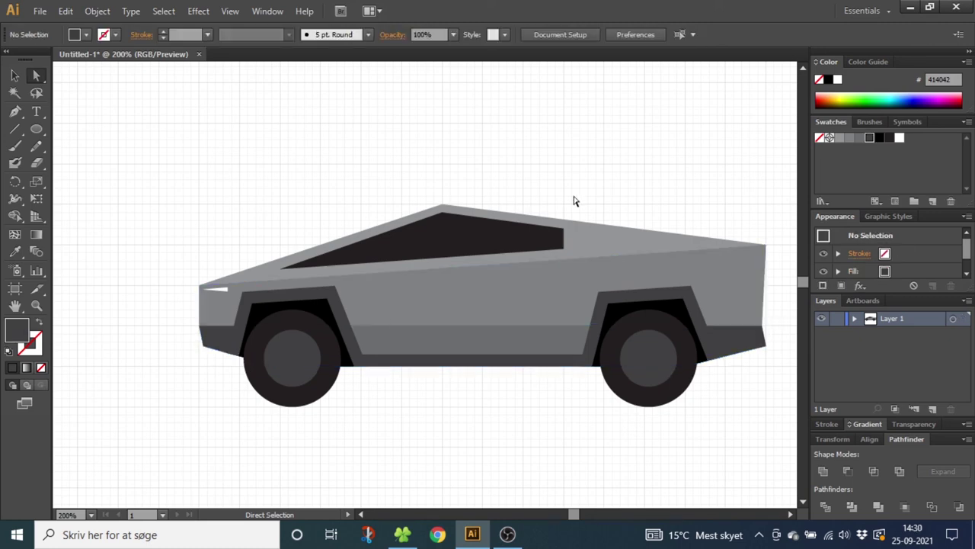